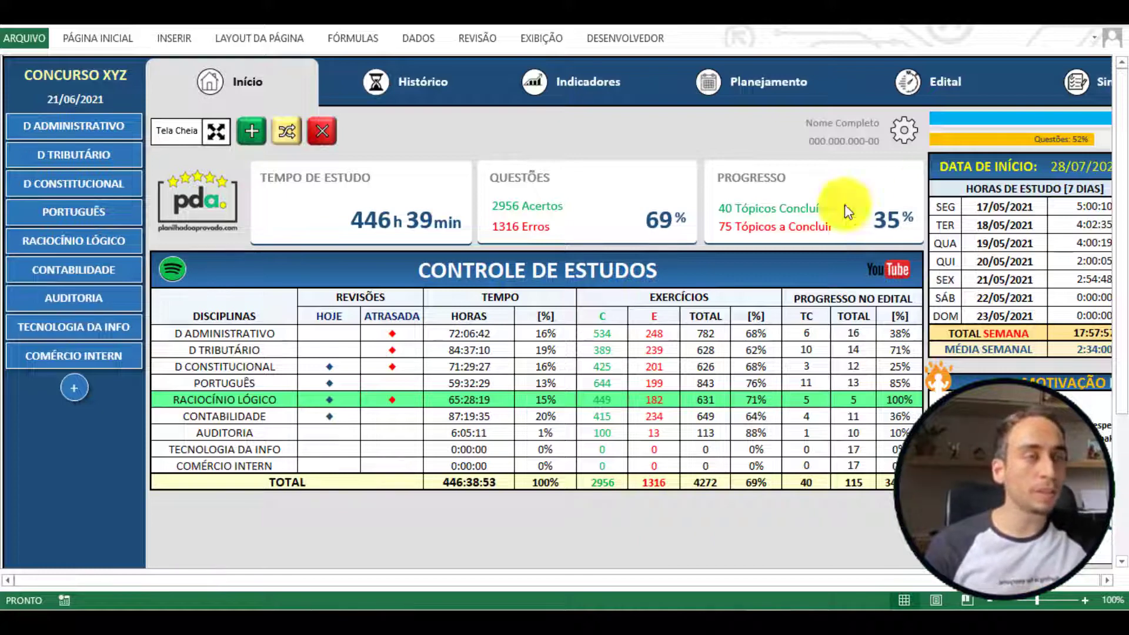
Step: Start a new Pós-Edital study plan with AUDITOR FISCAL as the Cargo/Órgão and FCC as the Banca
left_click(767, 82)
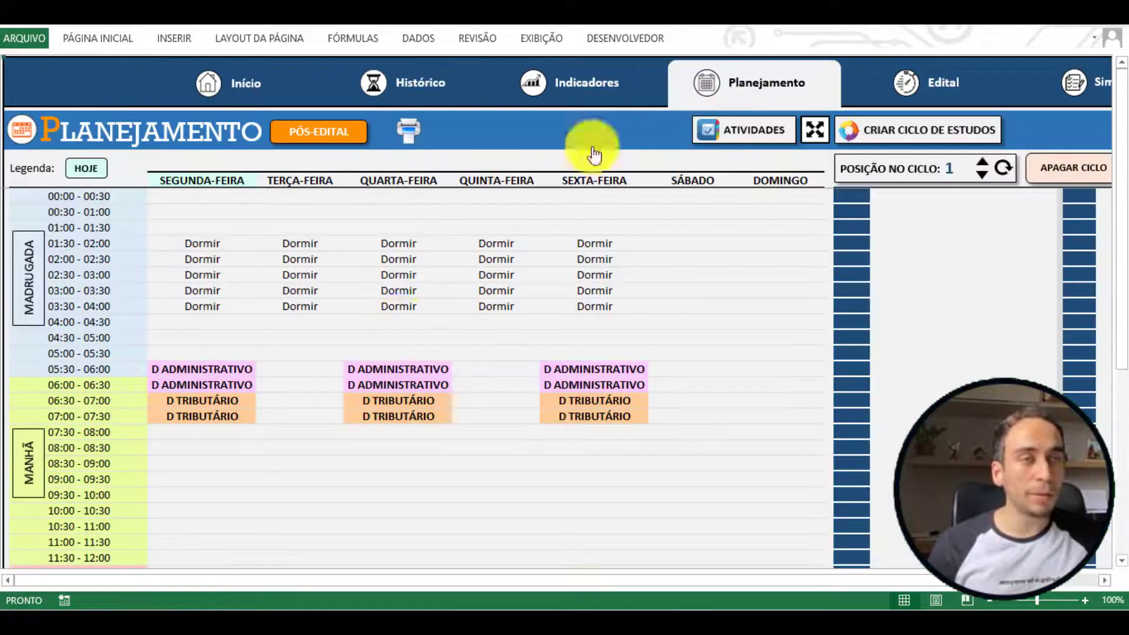
left_click(325, 141)
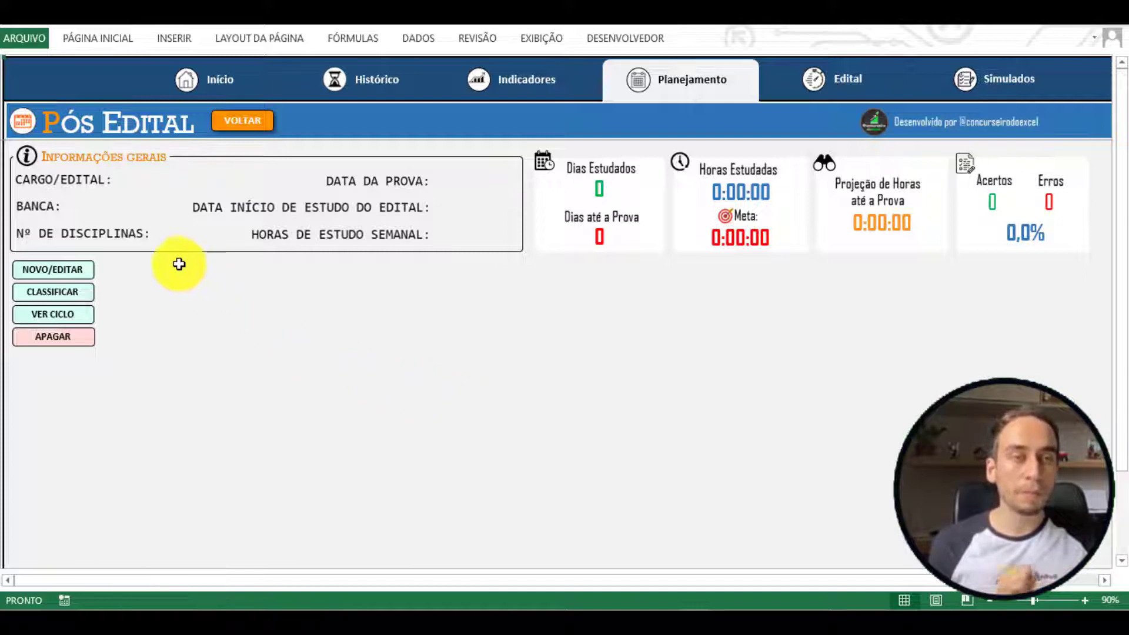
left_click(73, 272)
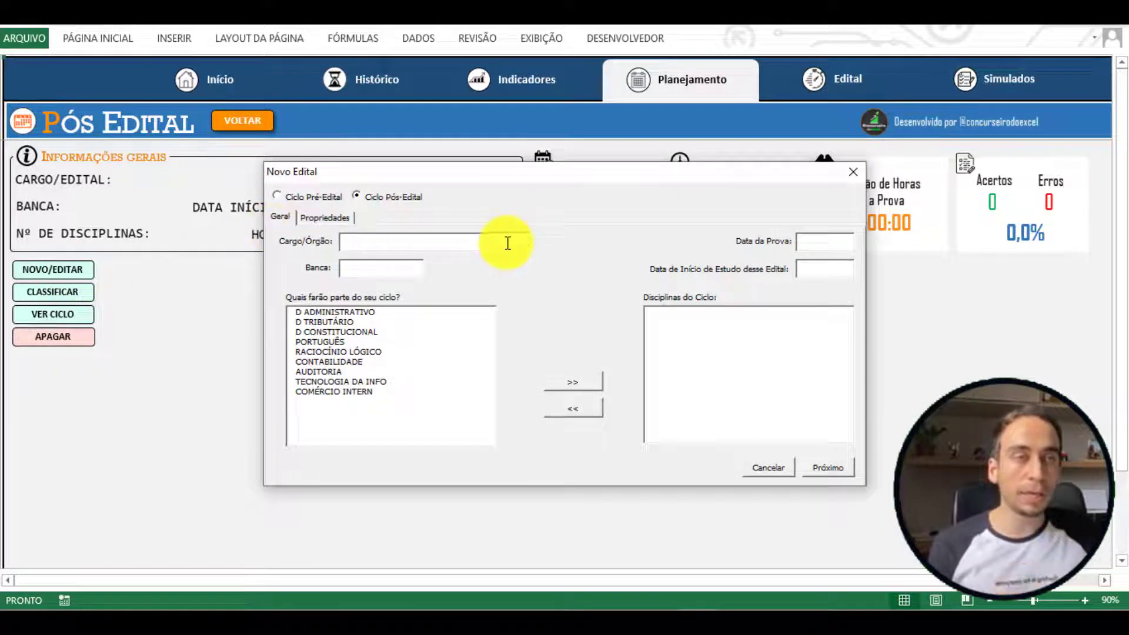
left_click(365, 248)
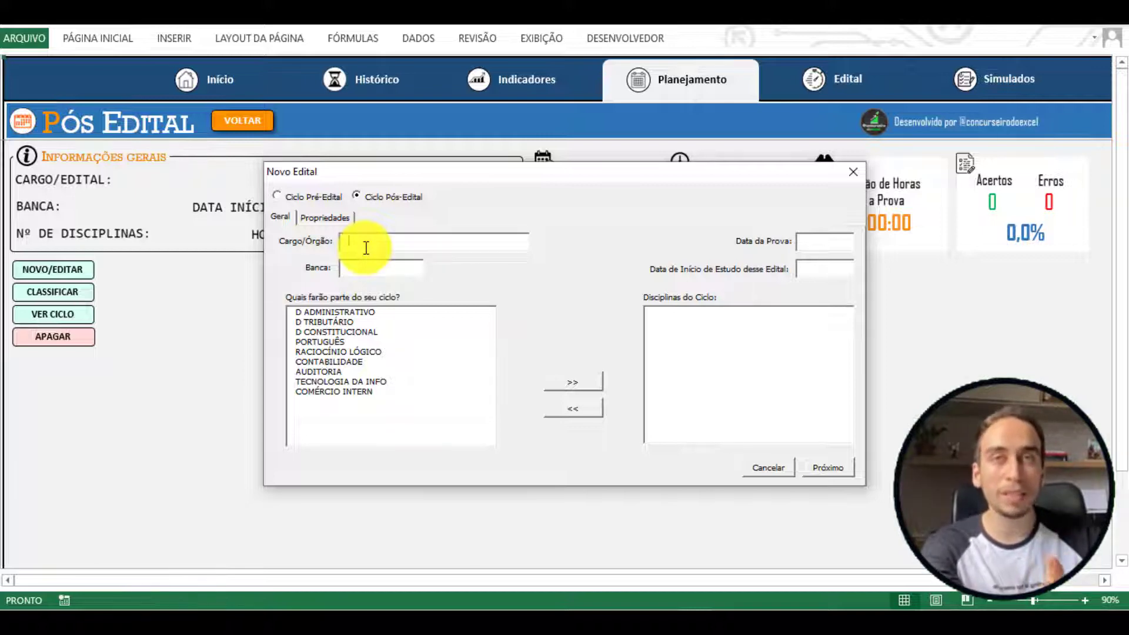
type("A")
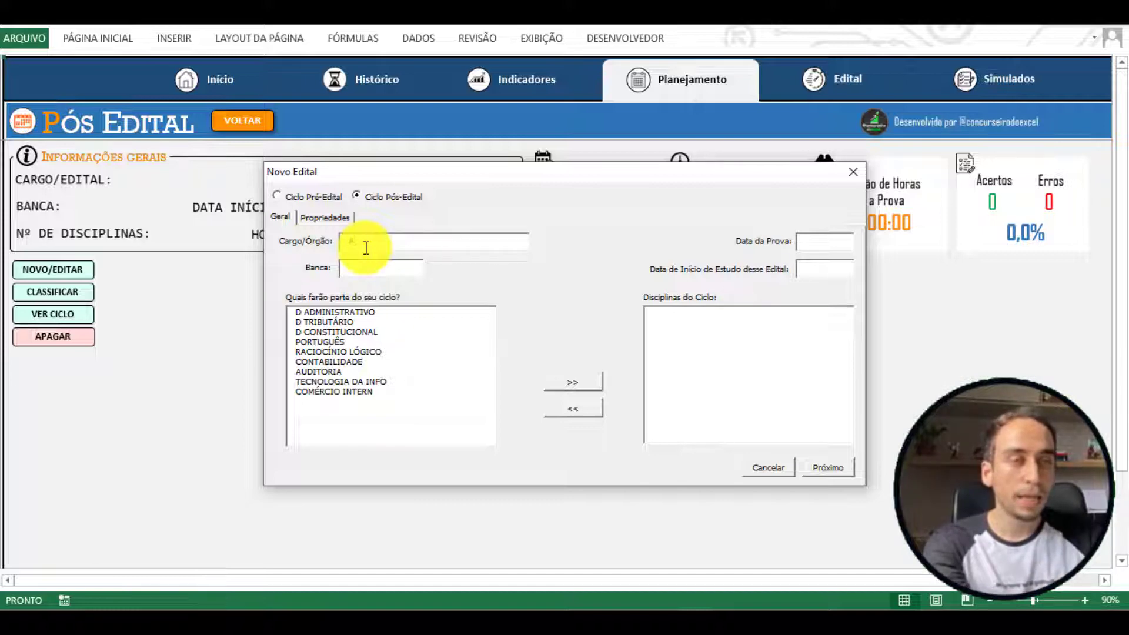
type("UDITORI FISCAL")
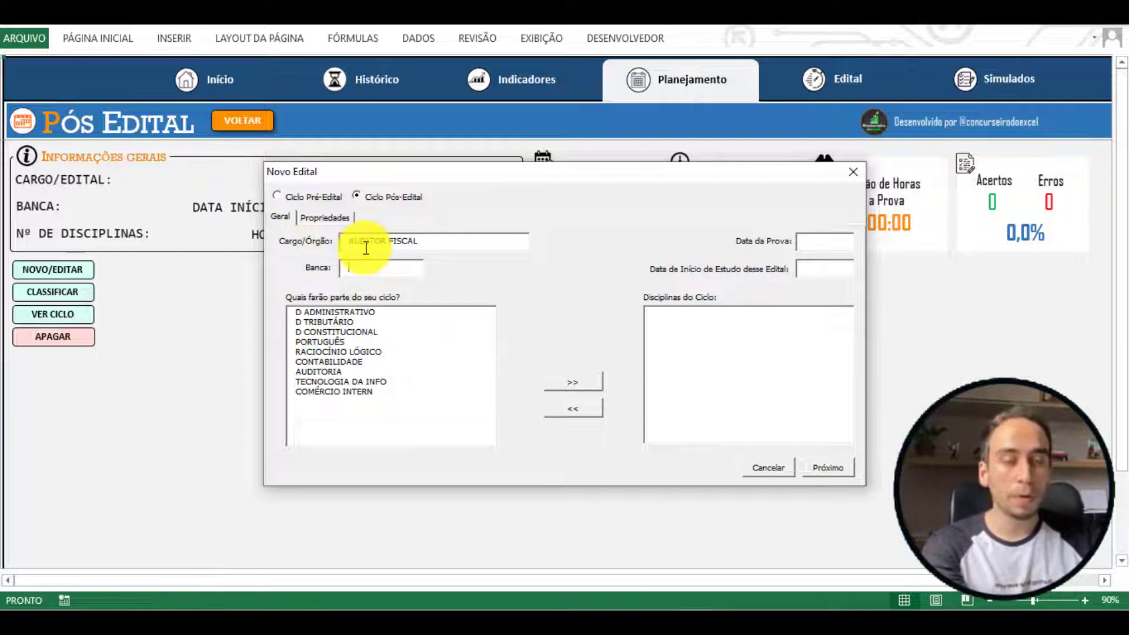
type("FCC")
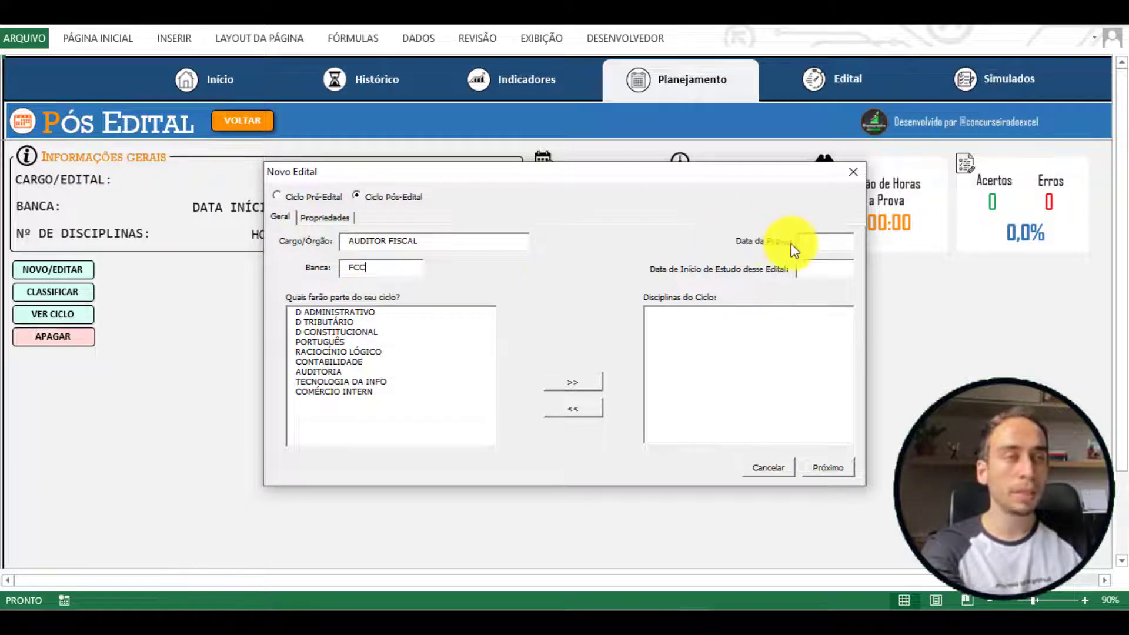
Step: Set the exam date to 29/09/2021 and the study start date for this edital to 15/05/2021
left_click(809, 241)
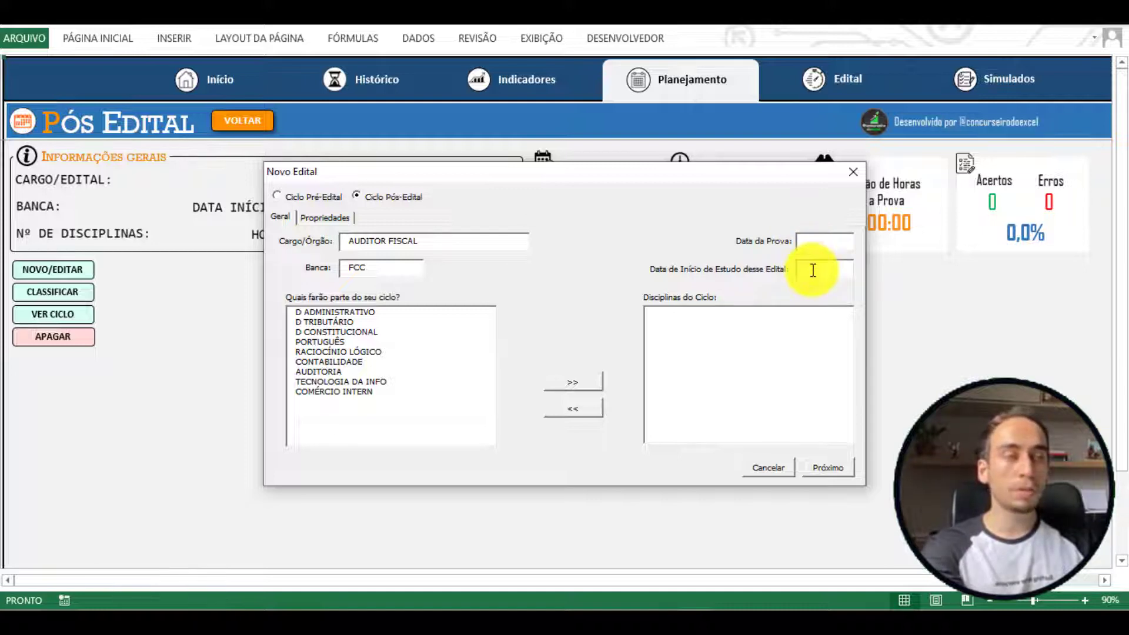
left_click(836, 237)
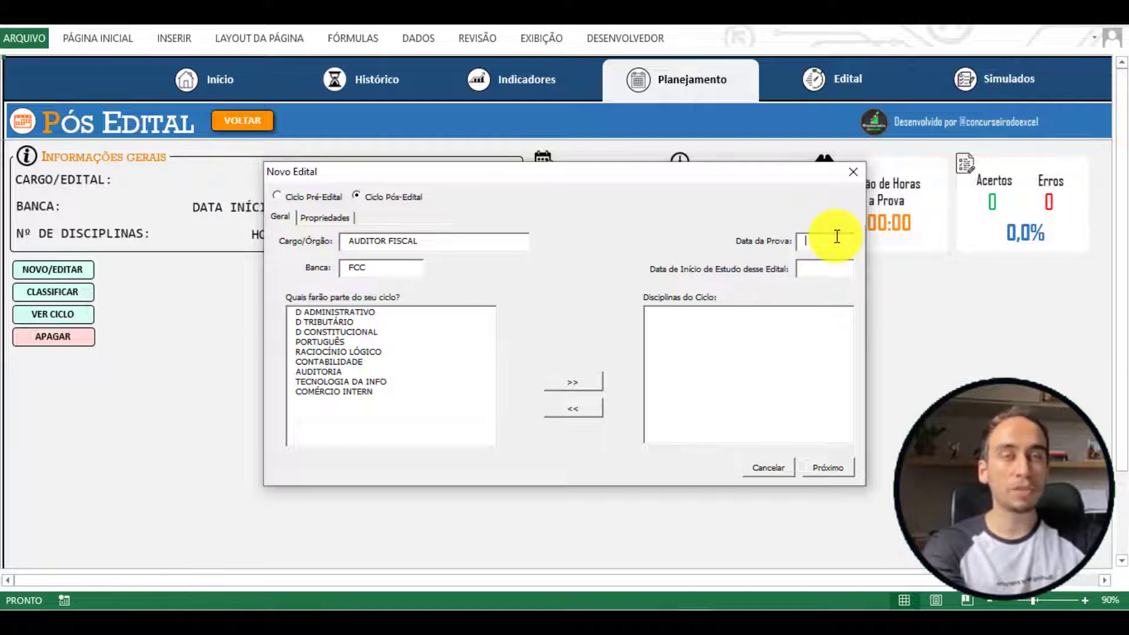
type("23")
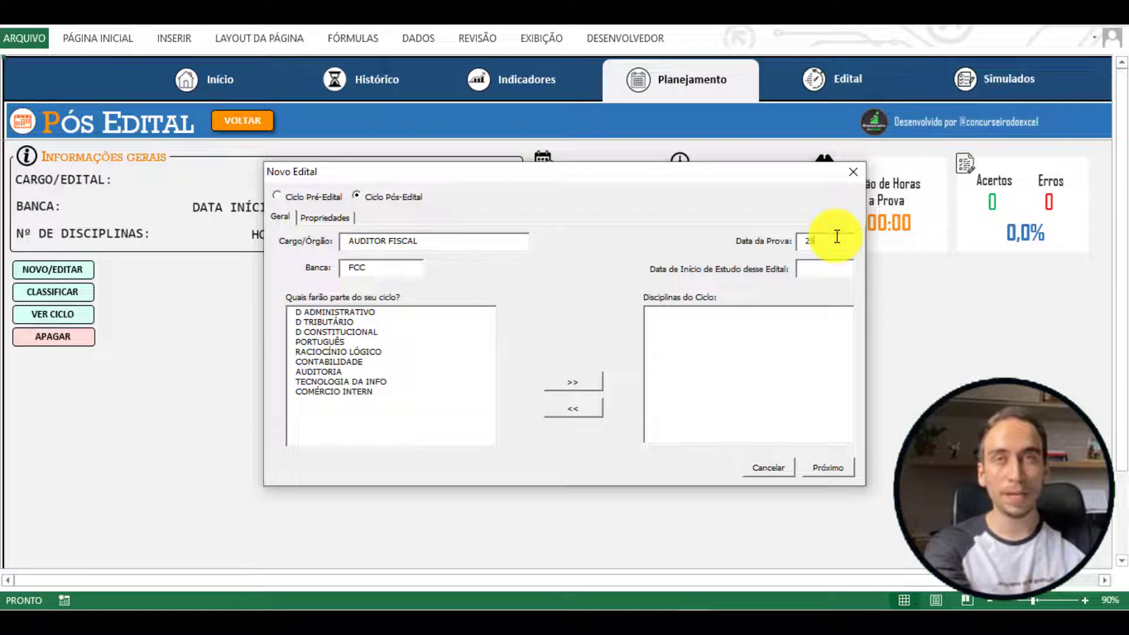
type("/09")
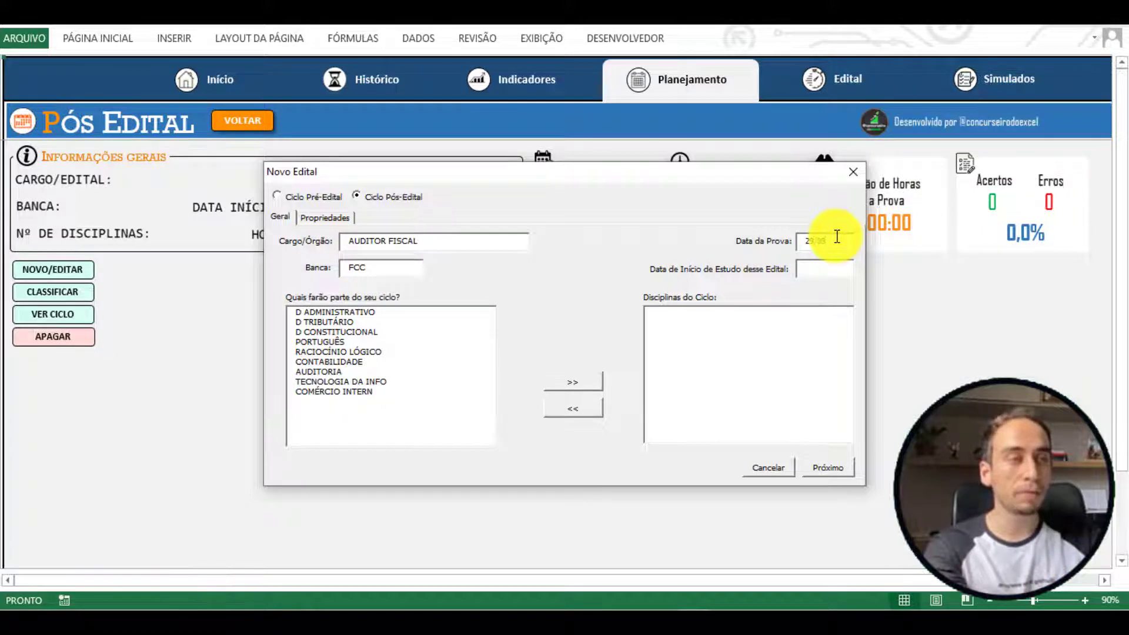
type("/2021")
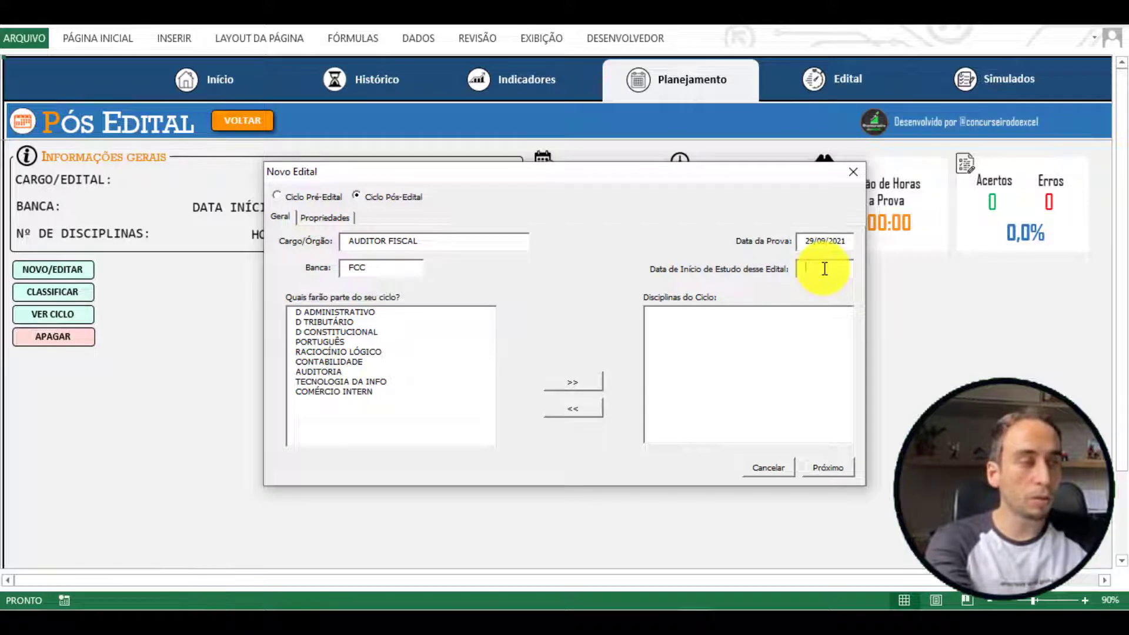
type("15")
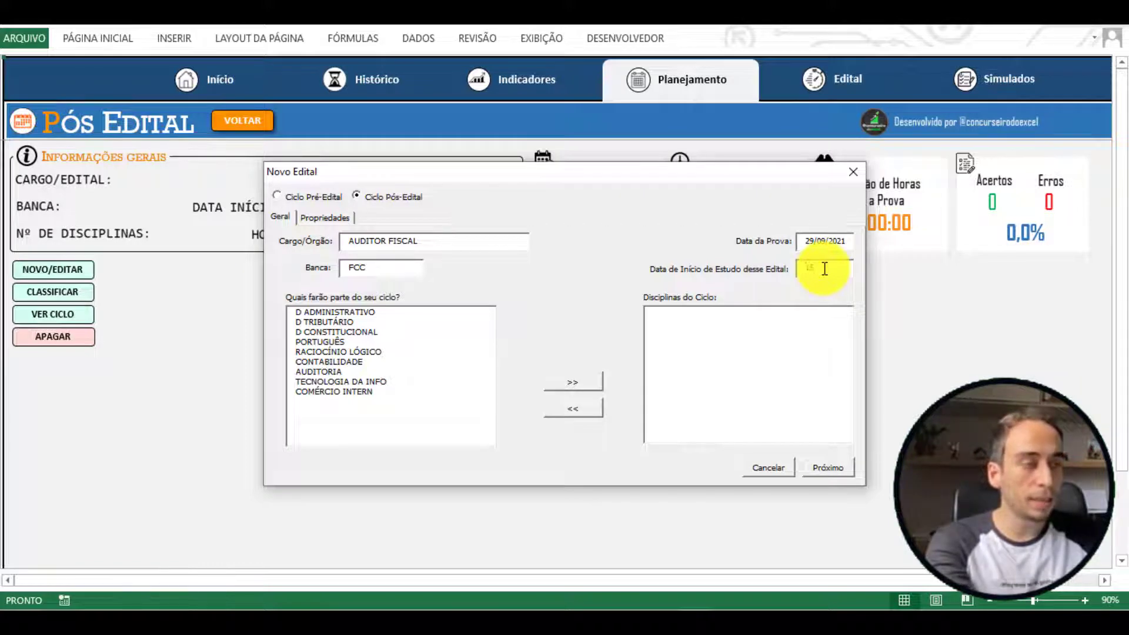
type("/09/20")
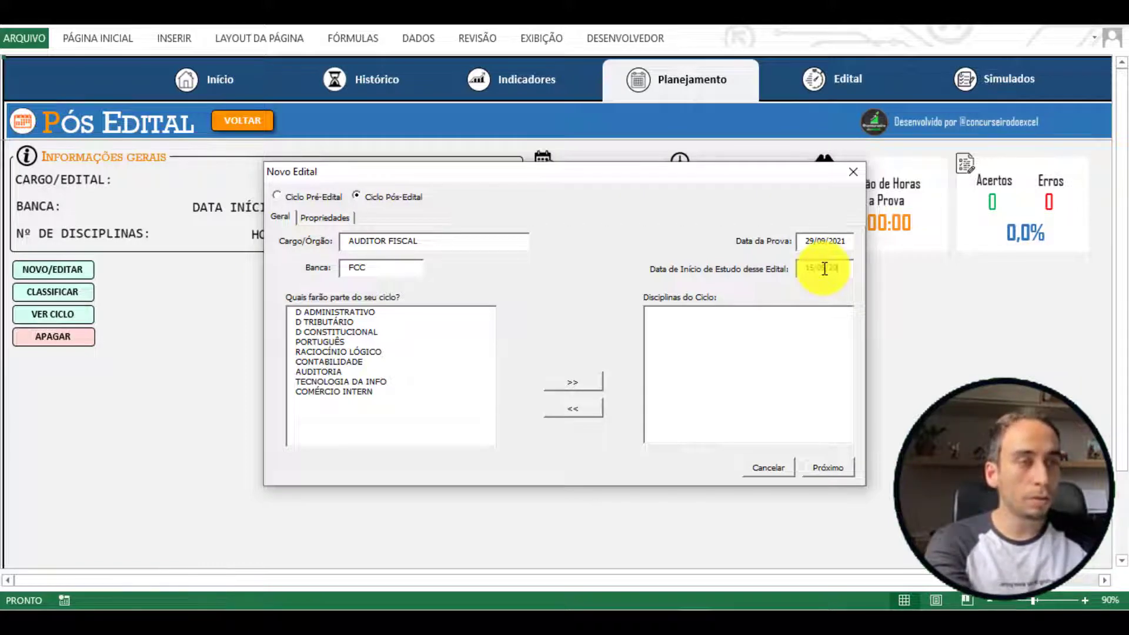
type("21")
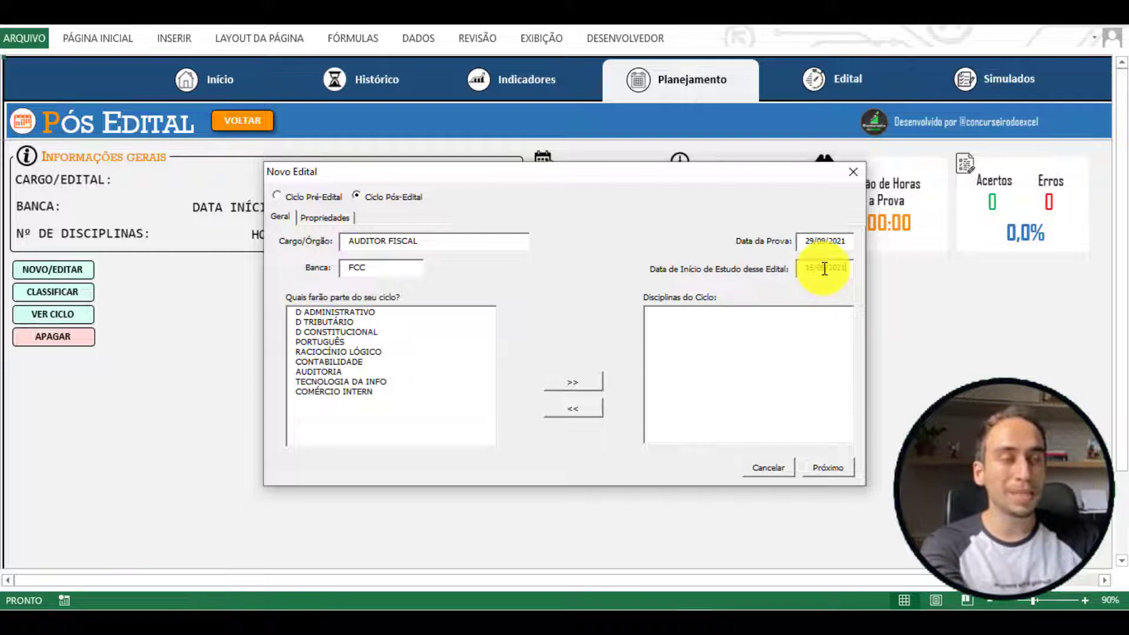
Step: Add the six disciplines from D ADMINISTRATIVO through CONTABILIDADE to the study cycle and proceed to their properties
left_click(362, 314)
left_click_drag(362, 314, 377, 362)
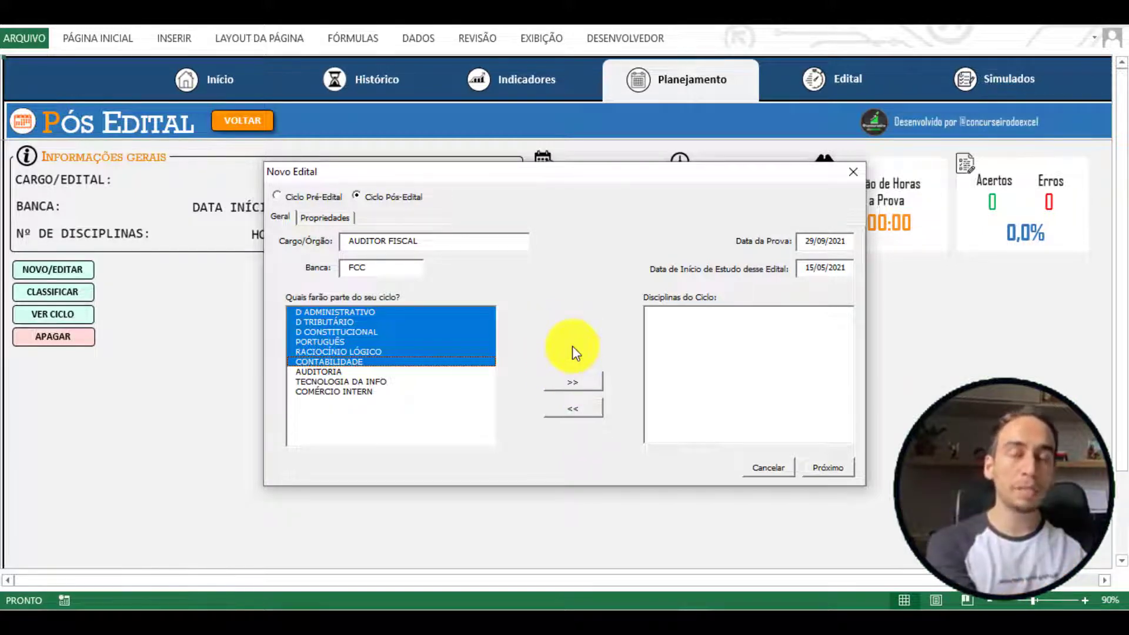
left_click(581, 381)
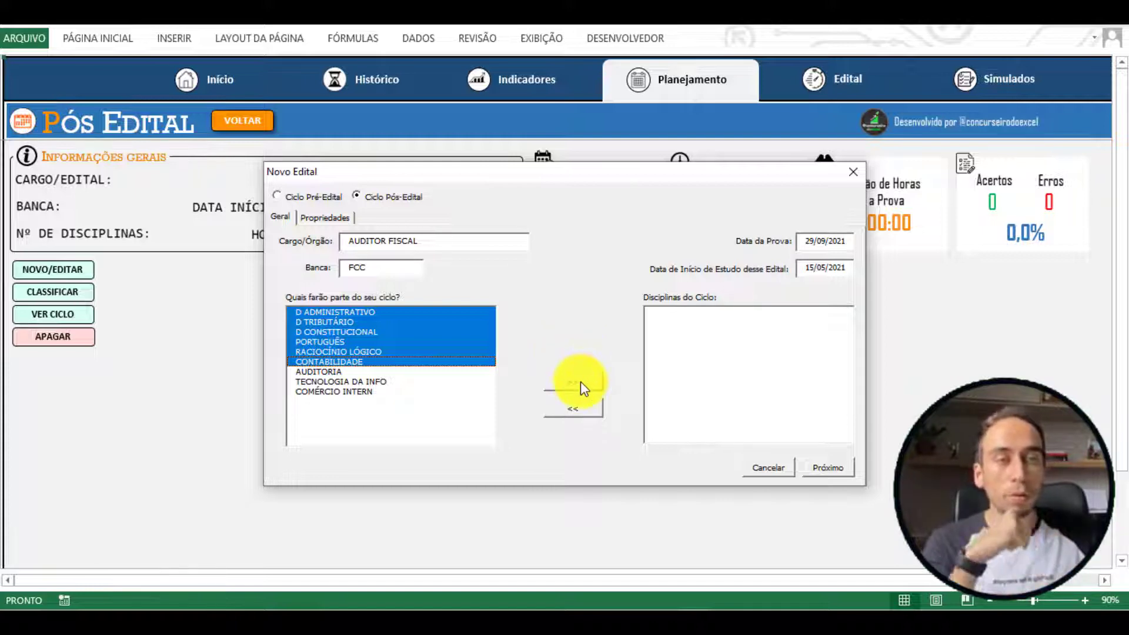
left_click(365, 356)
left_click(369, 356)
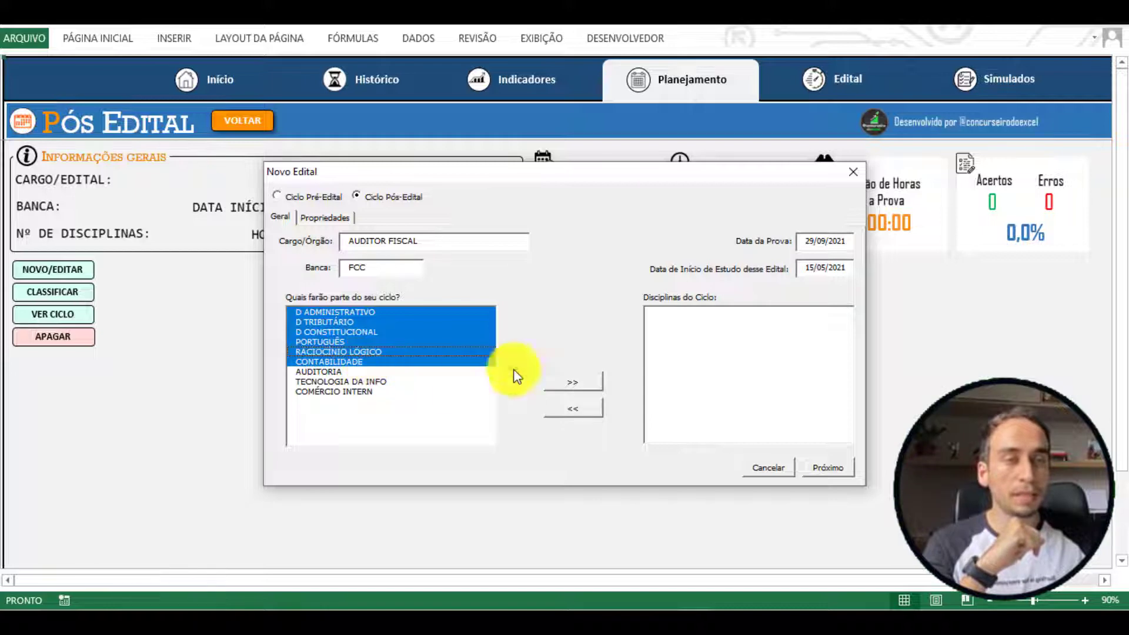
left_click(573, 385)
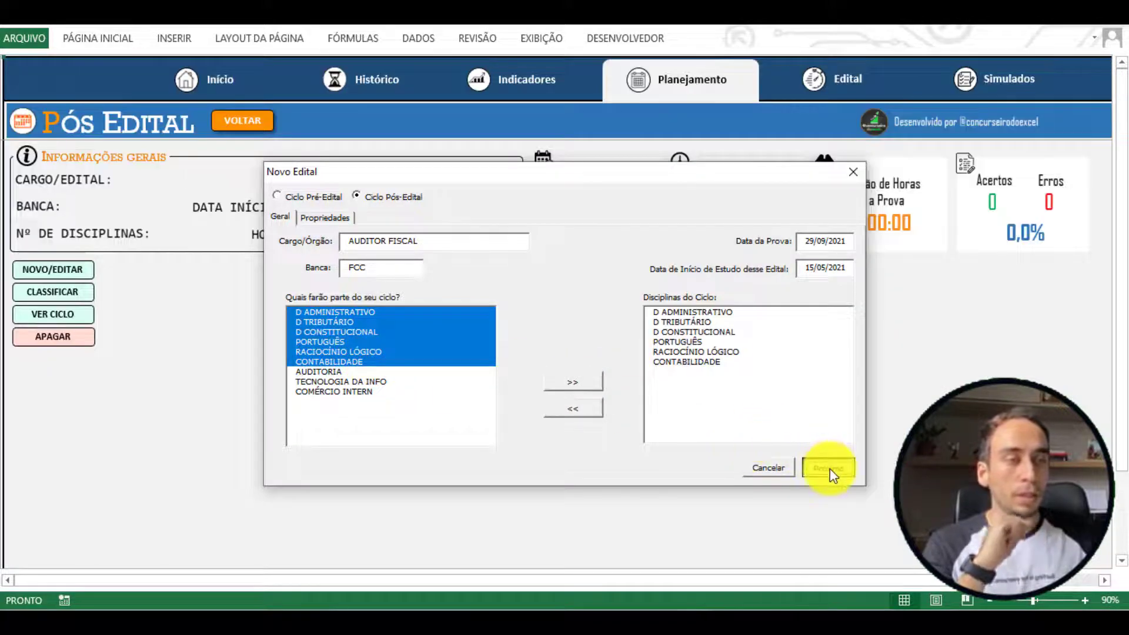
left_click(827, 468)
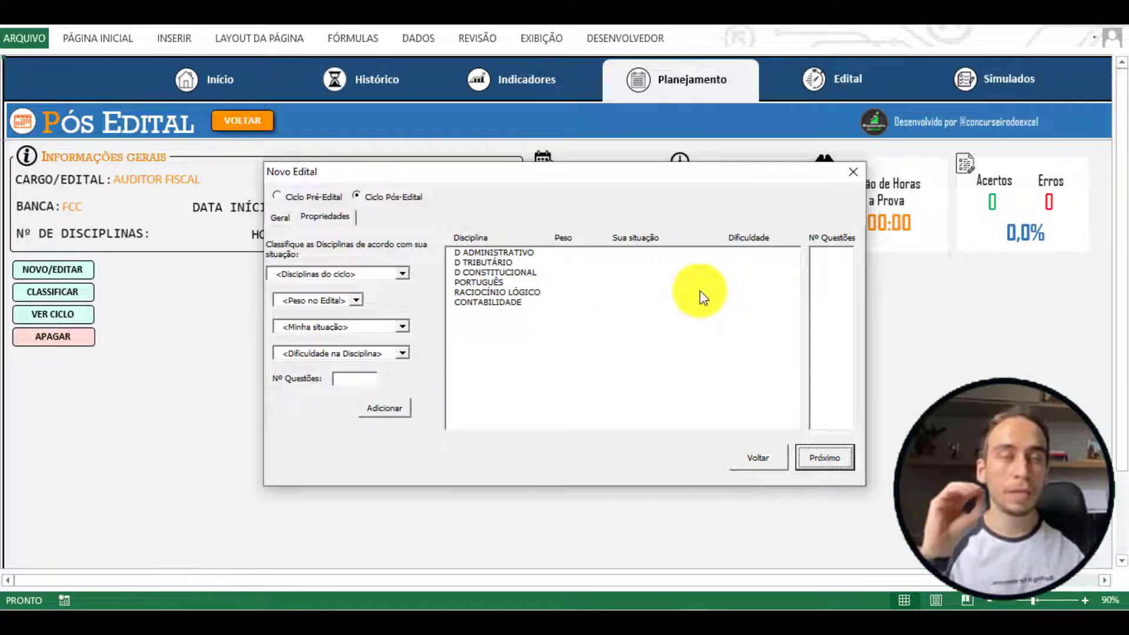
Step: Classify D ADMINISTRATIVO with weight 1, situation Estudei Razoavelmente, difficulty Normal and 10 questions, and add it to the list
left_click(403, 274)
left_click(373, 285)
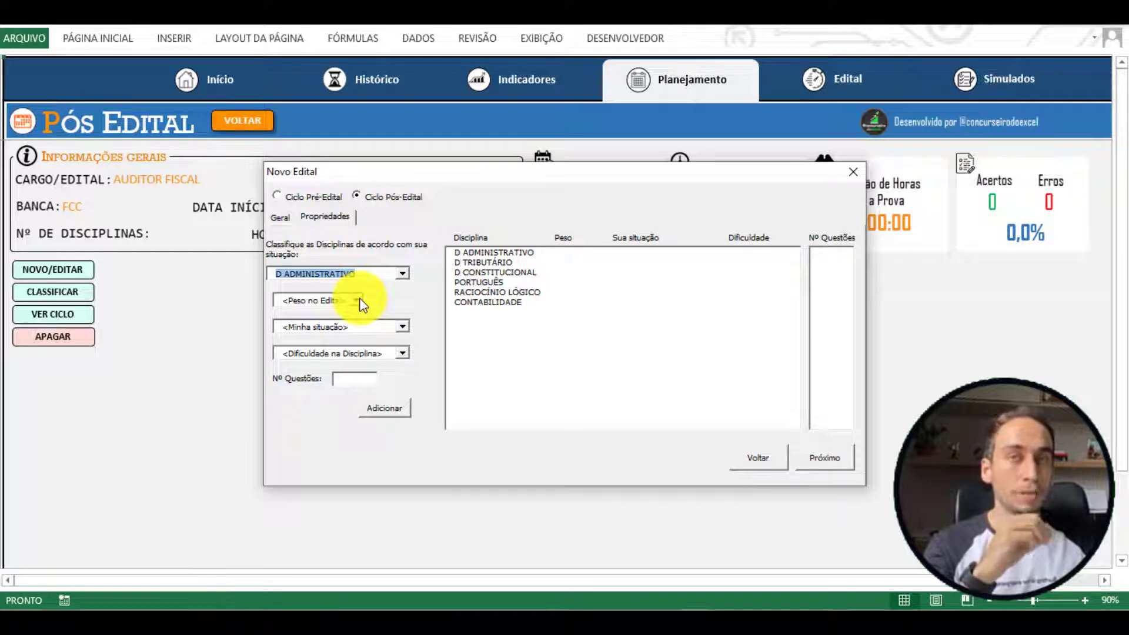
left_click(355, 301)
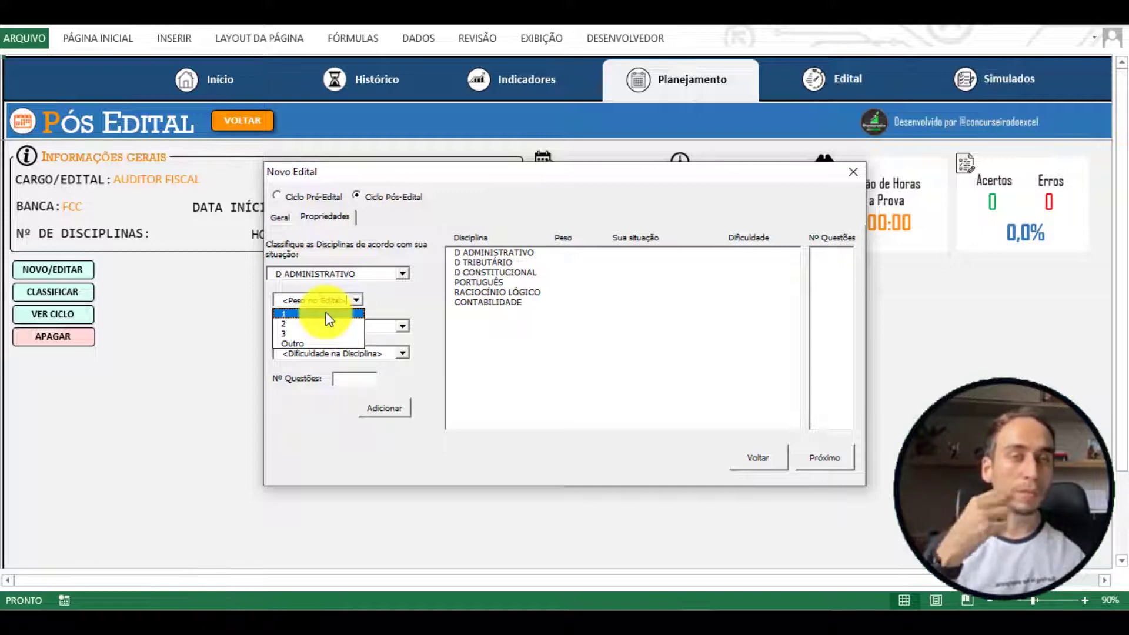
left_click(327, 314)
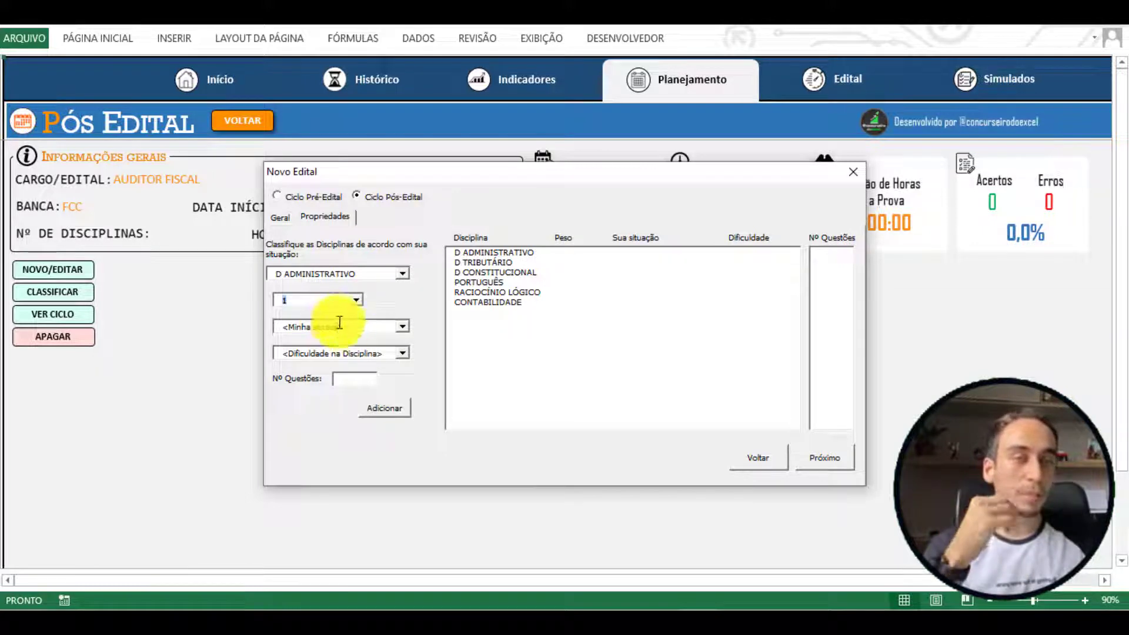
left_click(400, 327)
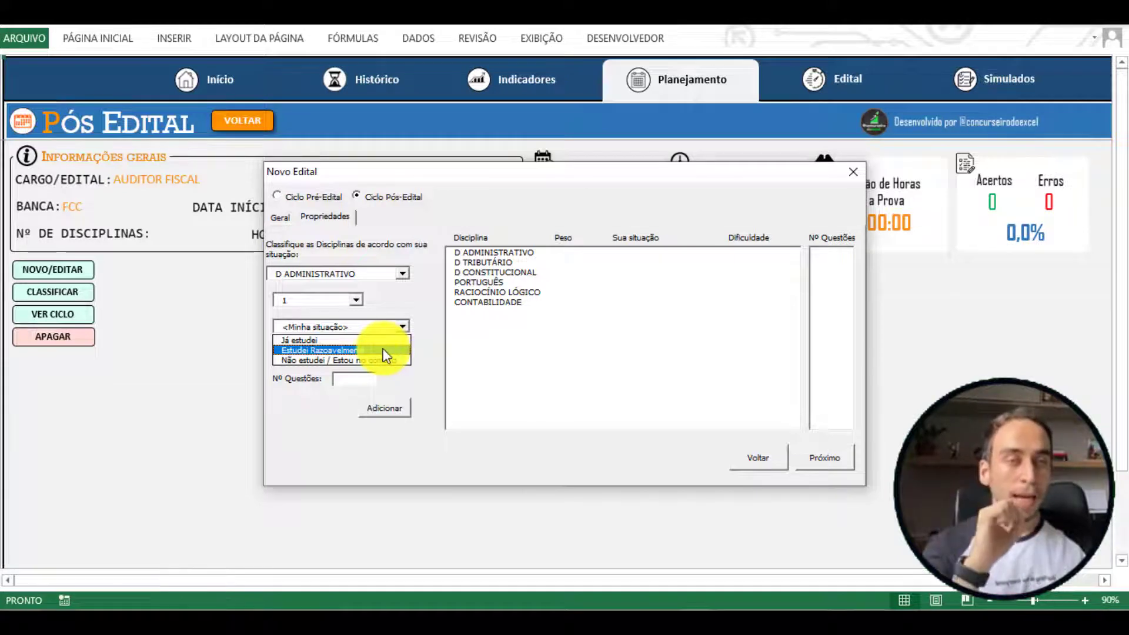
left_click(353, 350)
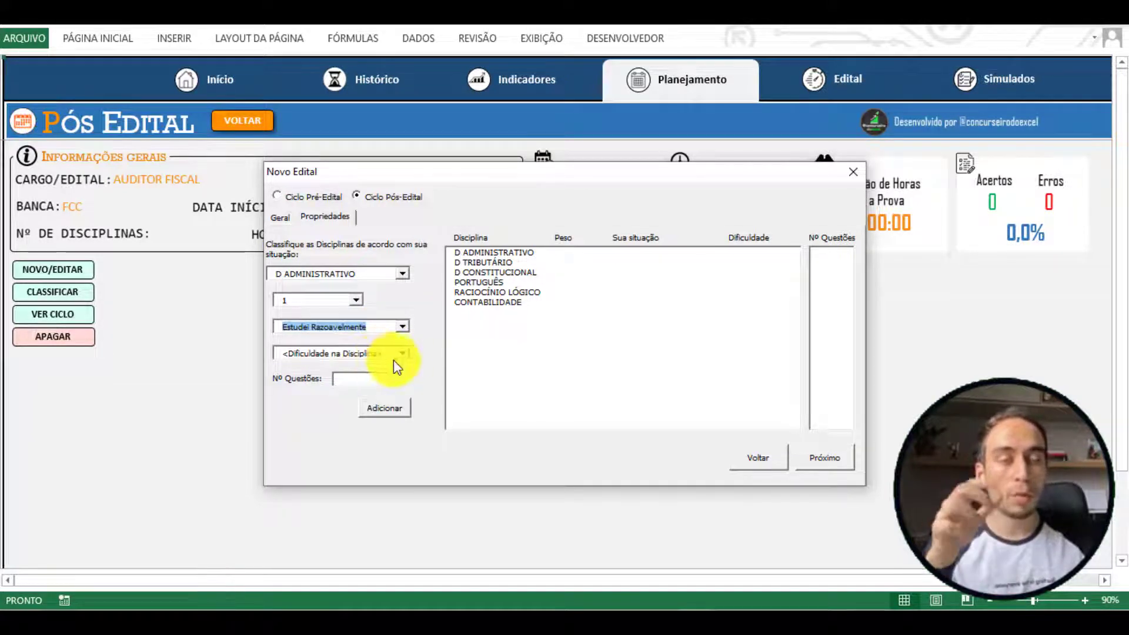
left_click(401, 353)
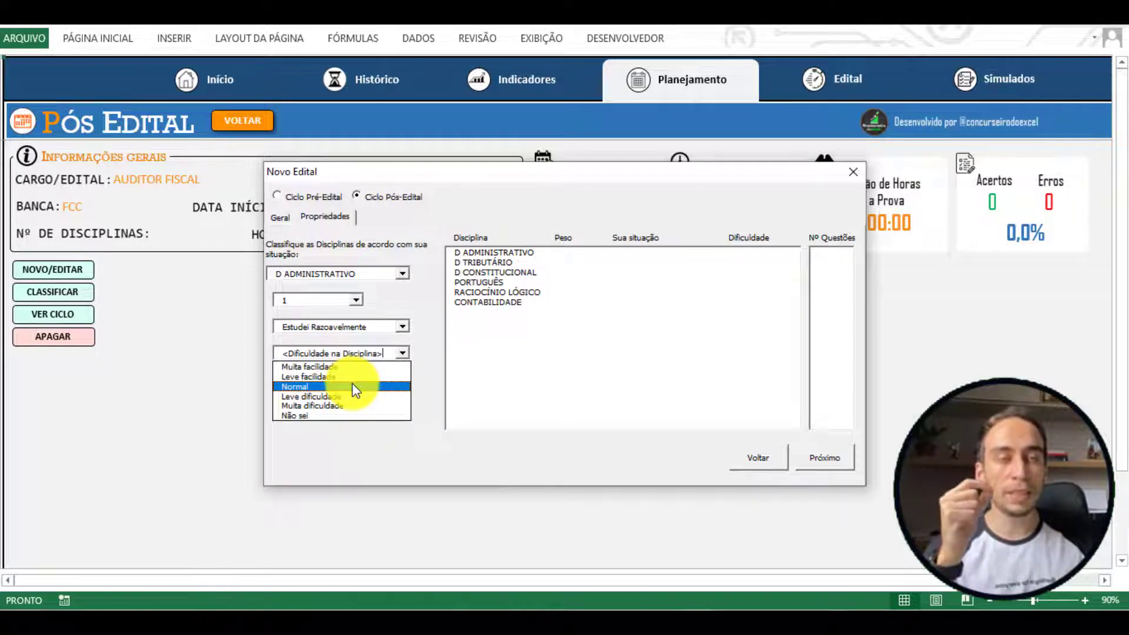
left_click(355, 388)
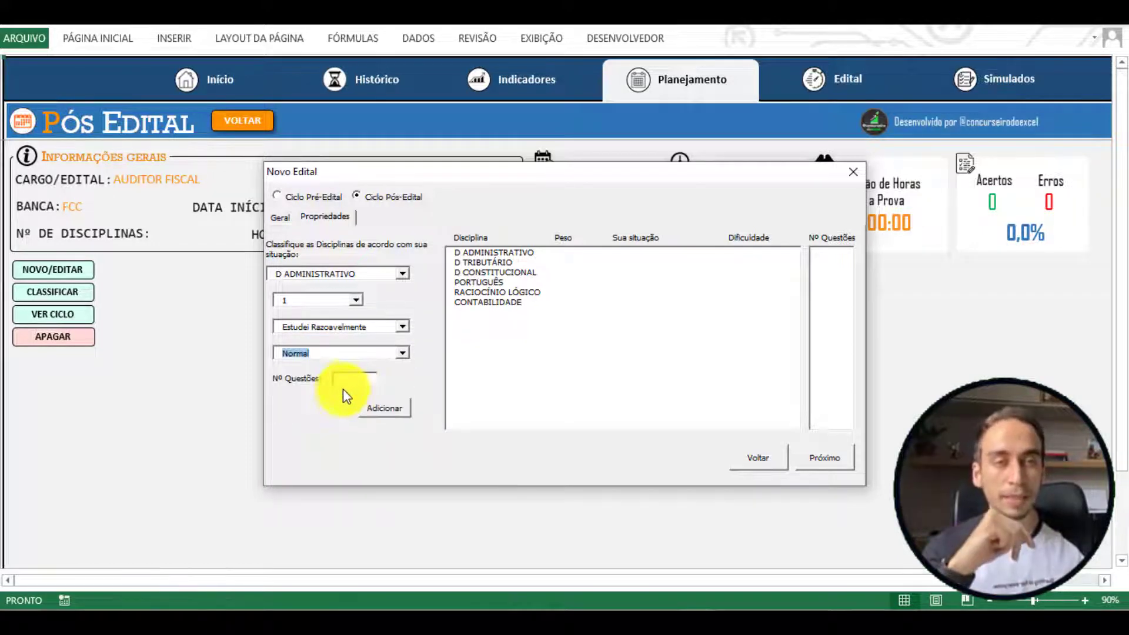
left_click(376, 383)
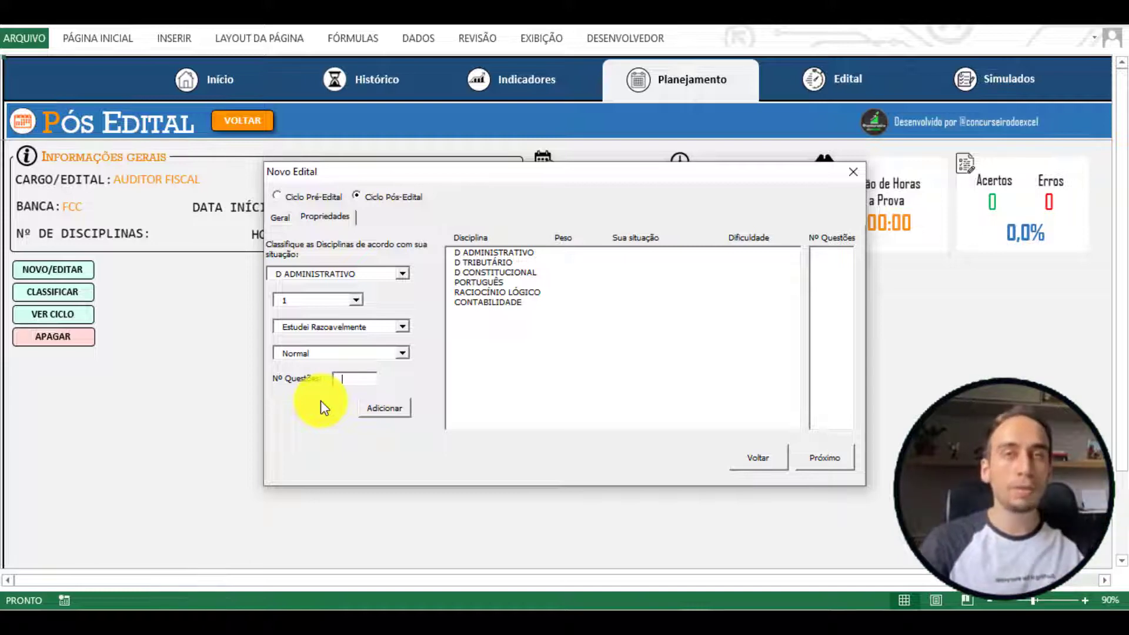
type("10")
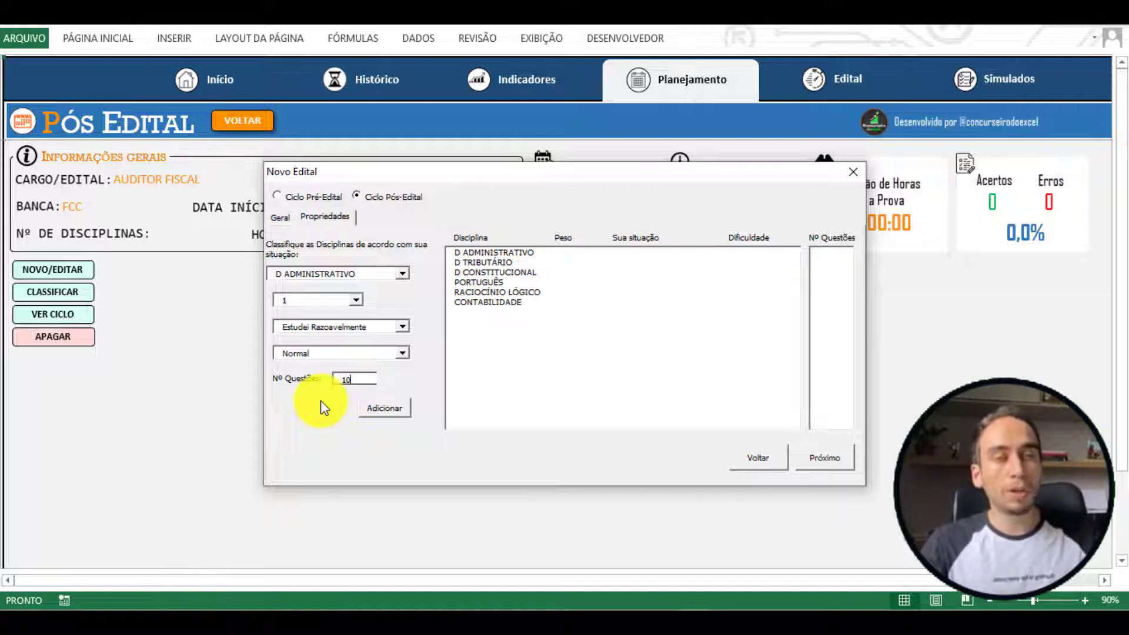
left_click(385, 412)
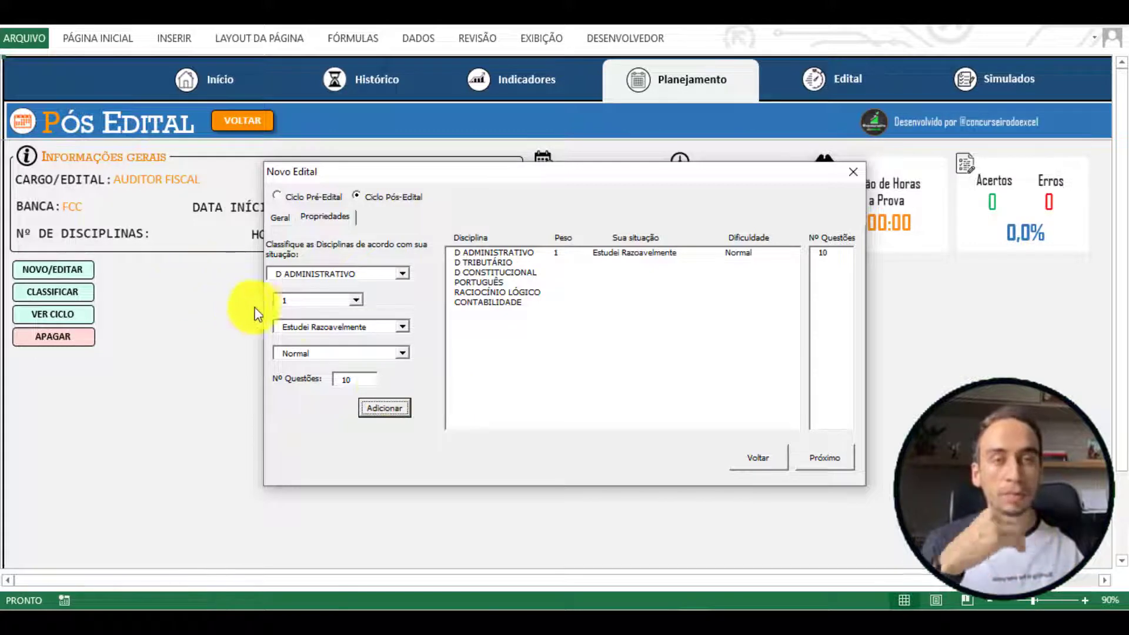
Step: Classify the other five disciplines, D TRIBUTÁRIO through CONTABILIDADE, by weight, study situation, difficulty and number of questions
double_click(353, 379)
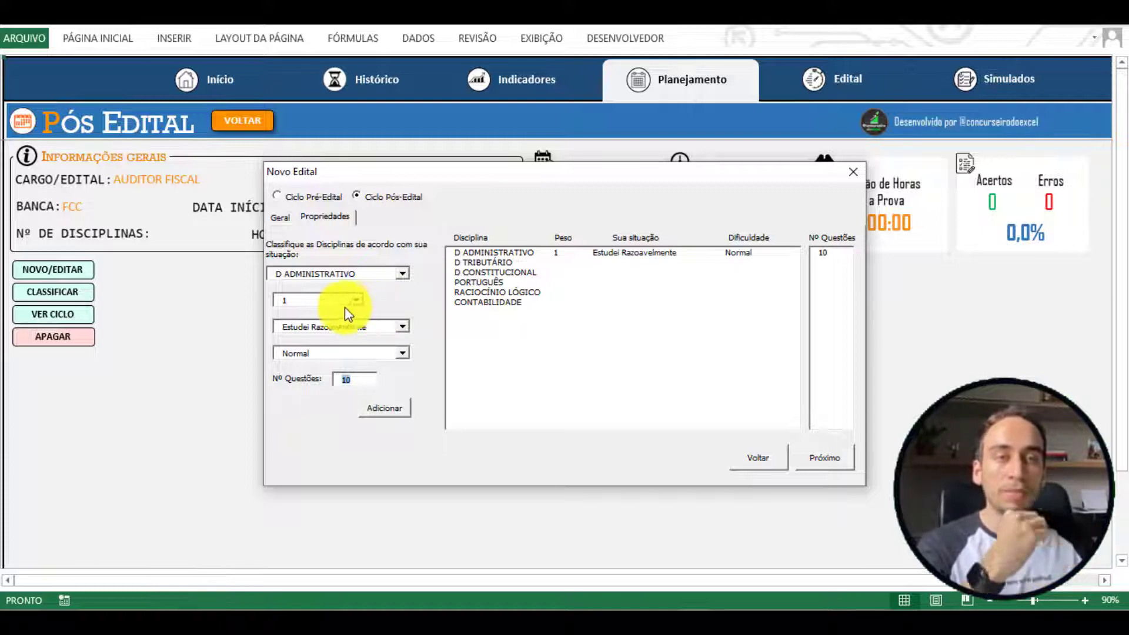
left_click(321, 301)
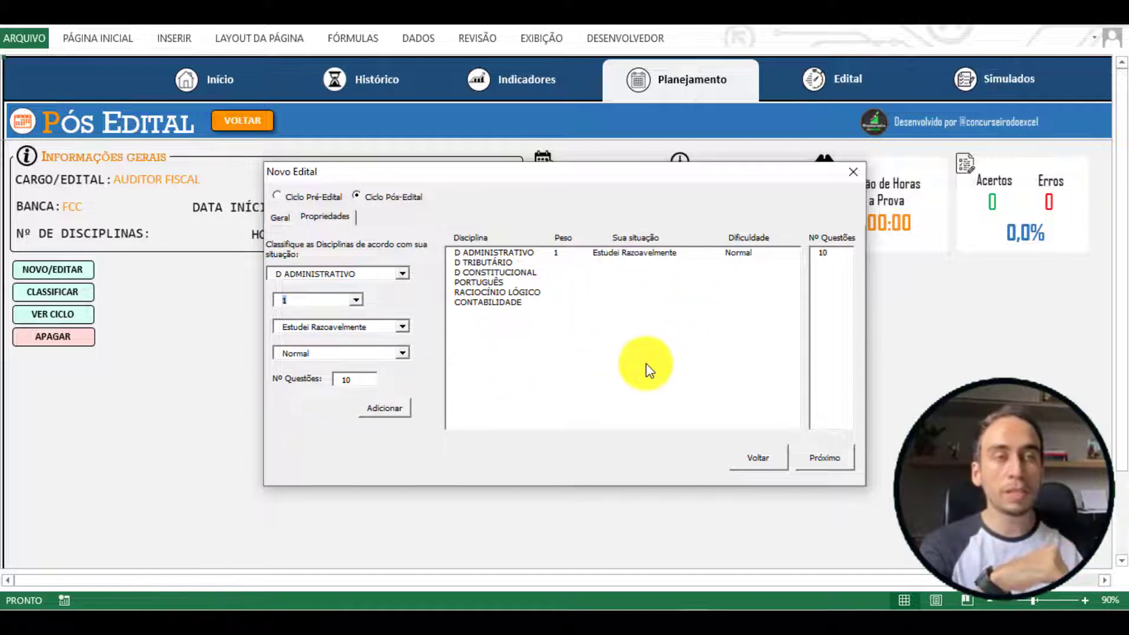
left_click(401, 274)
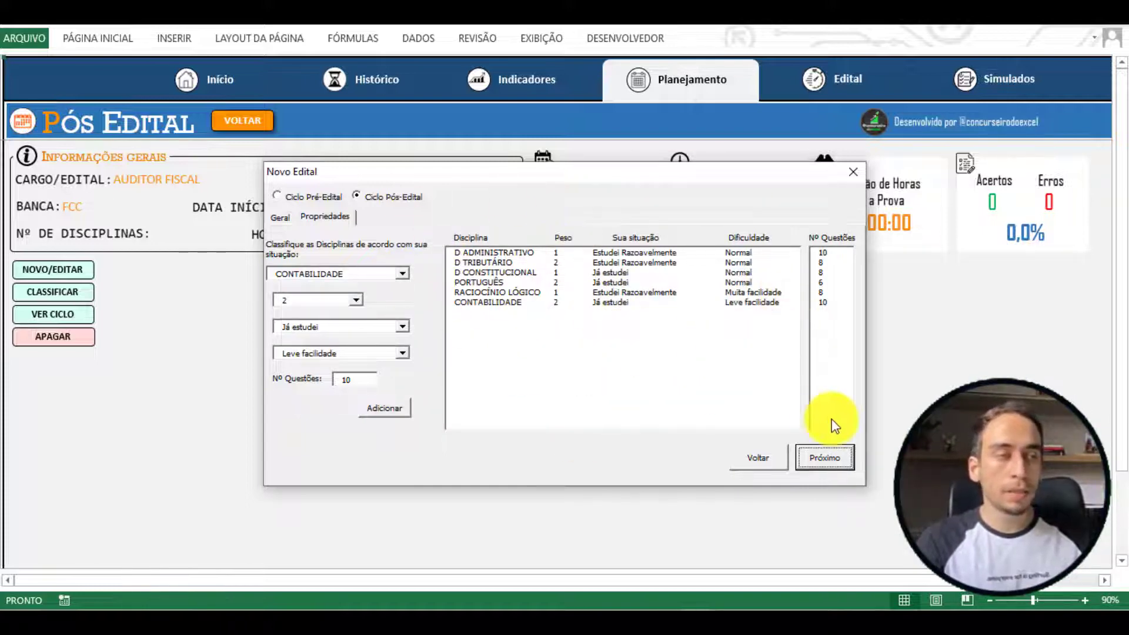
Step: Proceed from the classified disciplines to the study information and set the average weekly study load to 25 hours
left_click(830, 456)
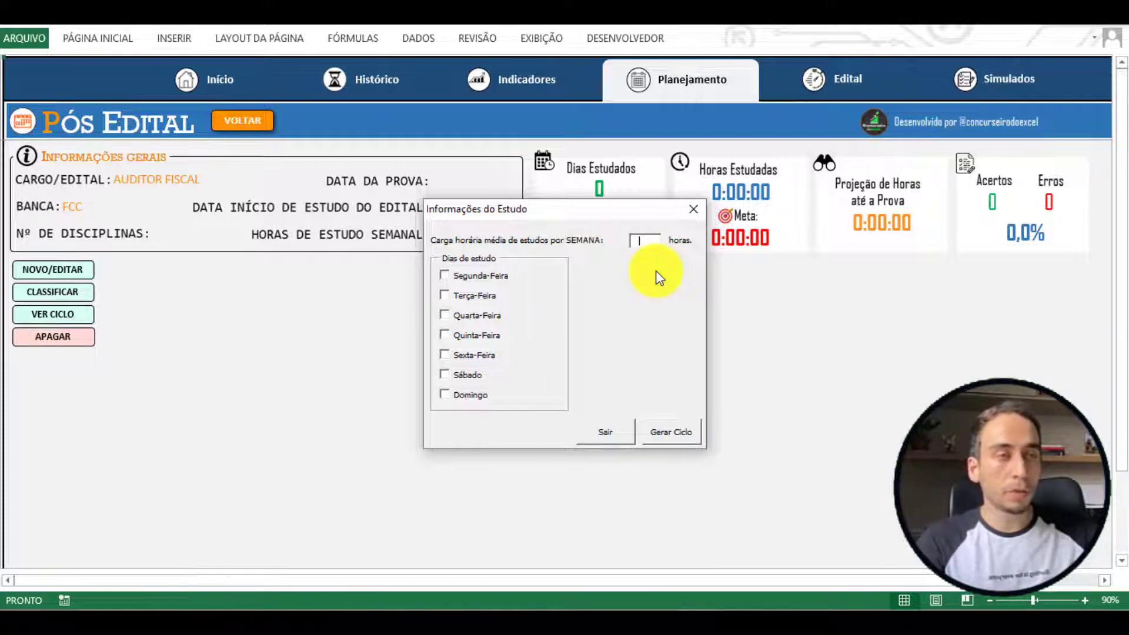
type("25")
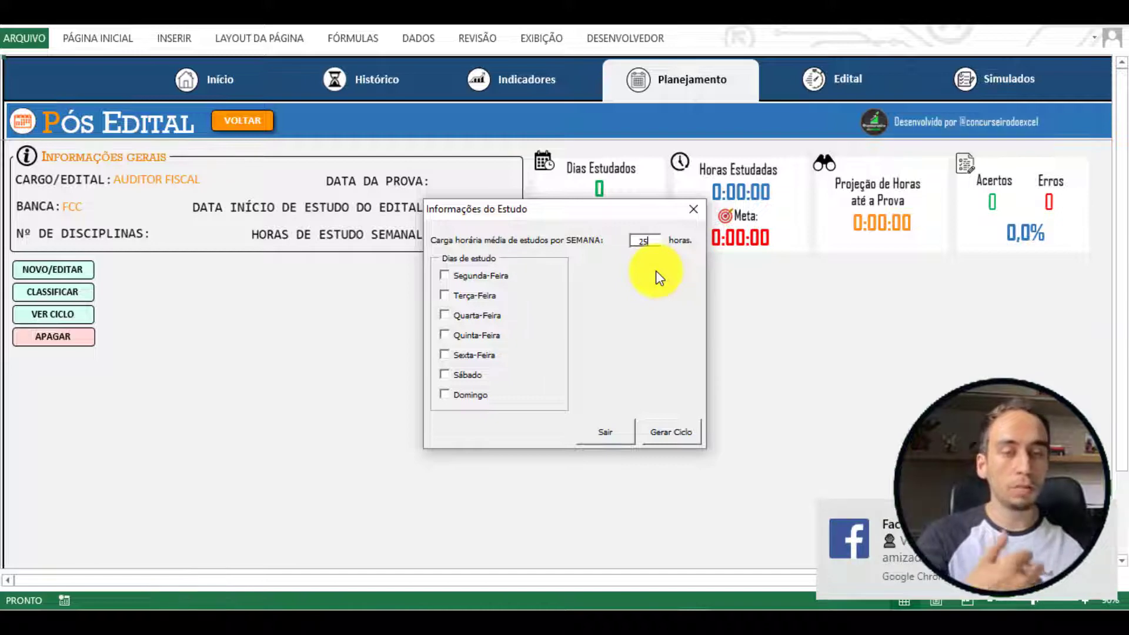
key("Tab")
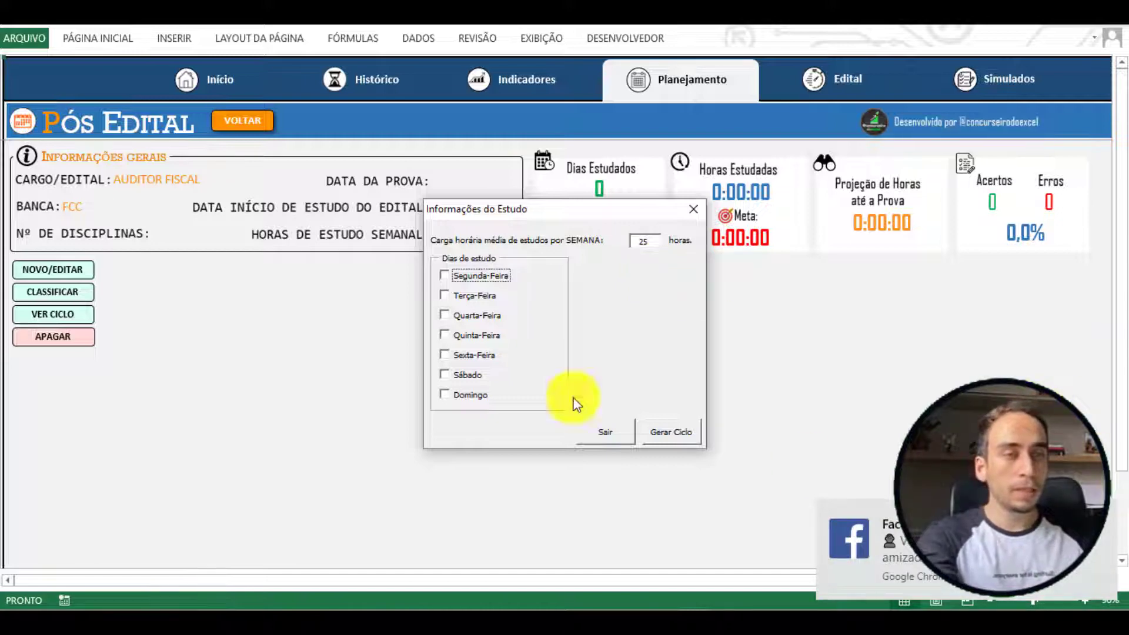
Step: Mark Segunda-Feira through Sábado as study days and generate the study cycle
left_click(478, 281)
left_click(469, 296)
left_click(465, 317)
left_click(463, 336)
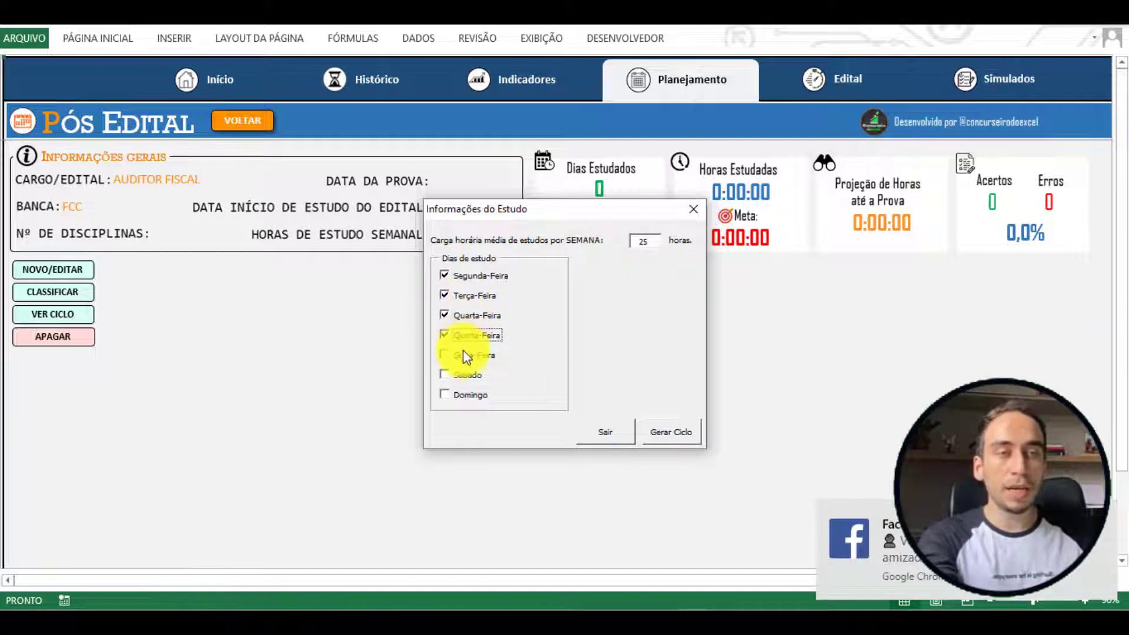
left_click(463, 353)
left_click(465, 376)
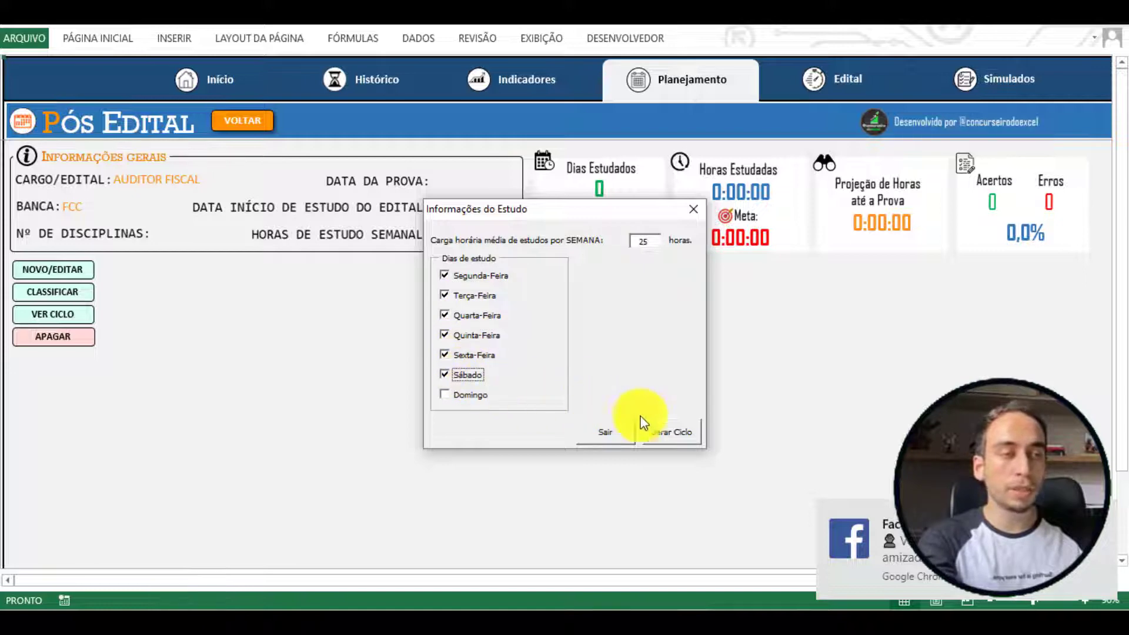
left_click(678, 435)
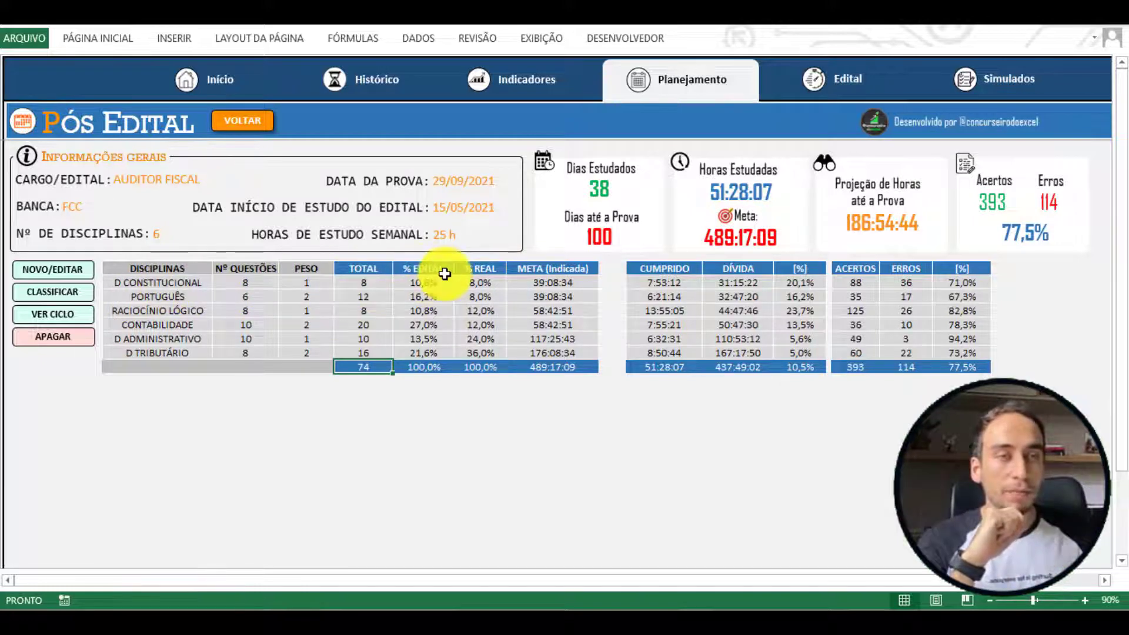
Step: Examine how each discipline's number of questions and weight lead to its TOTAL and % EDITAL values
left_click(246, 284)
left_click_drag(259, 346, 259, 353)
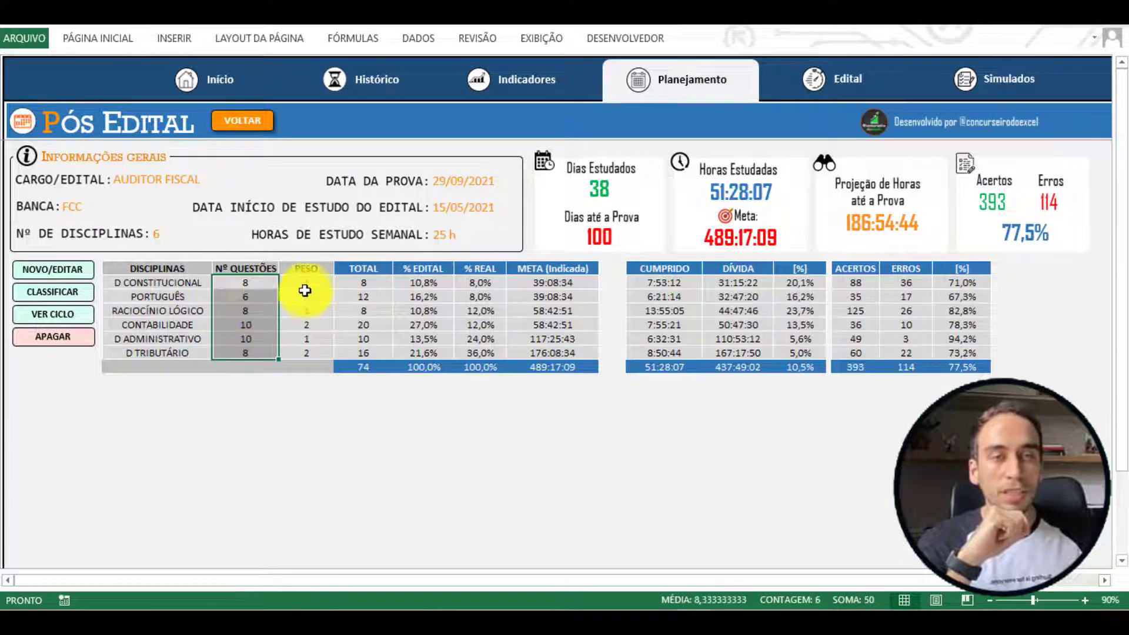
left_click_drag(305, 284, 307, 353)
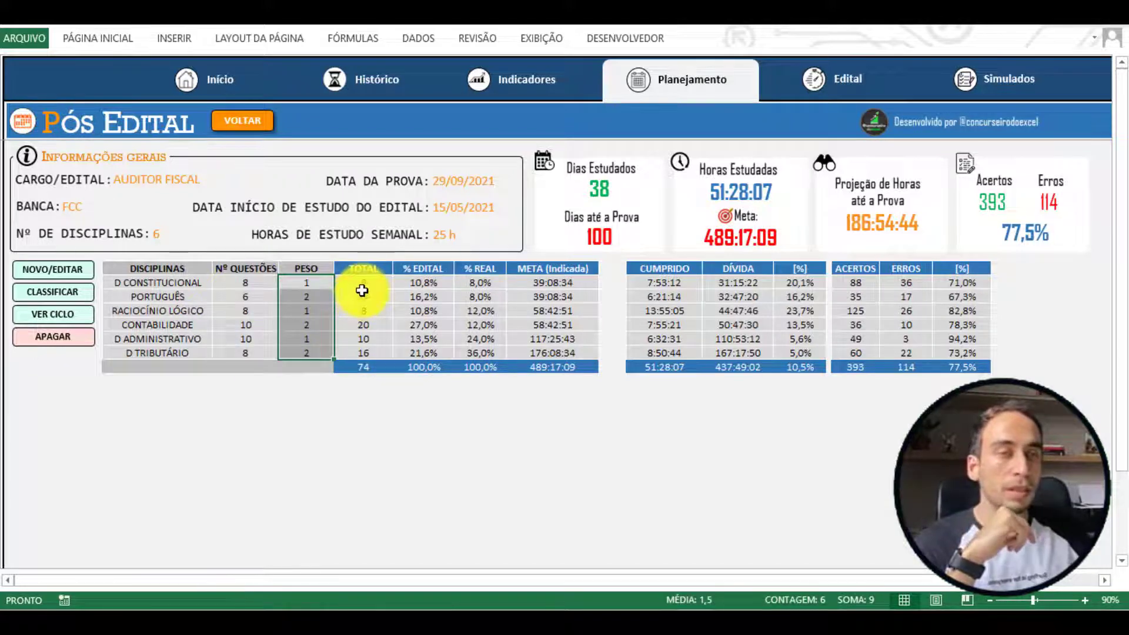
left_click_drag(430, 284, 437, 353)
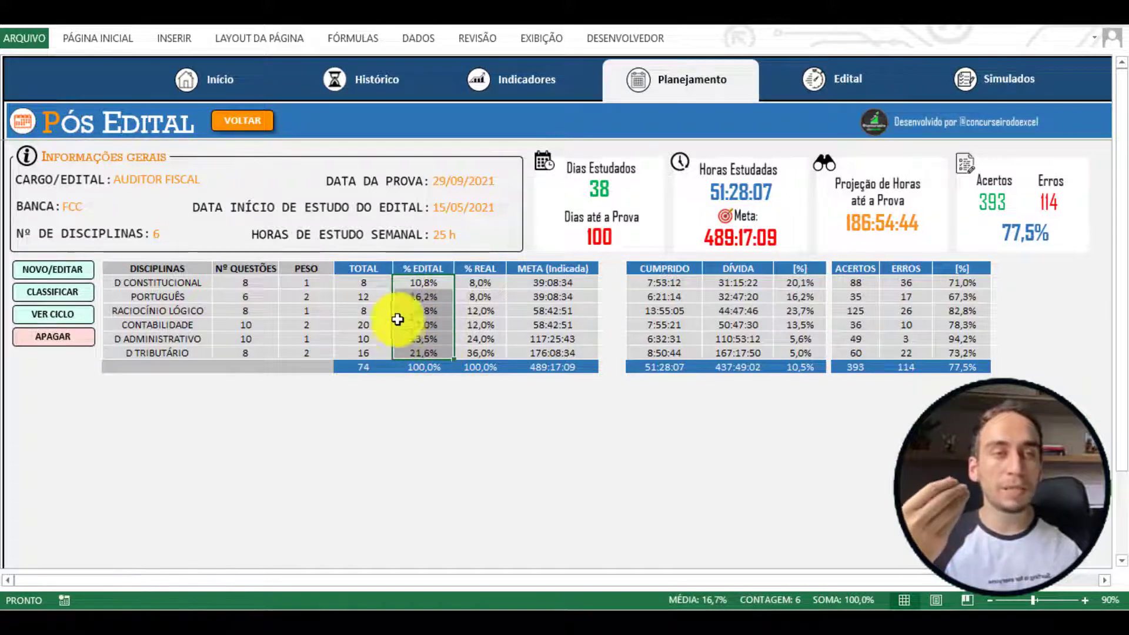
left_click_drag(418, 268, 421, 354)
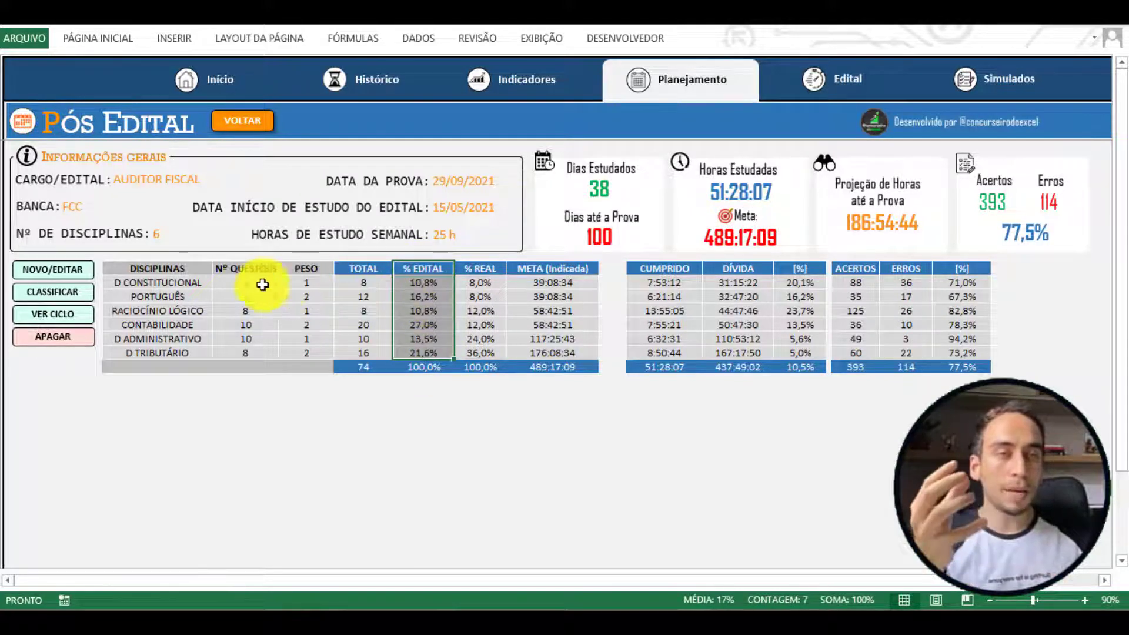
left_click_drag(250, 284, 307, 282)
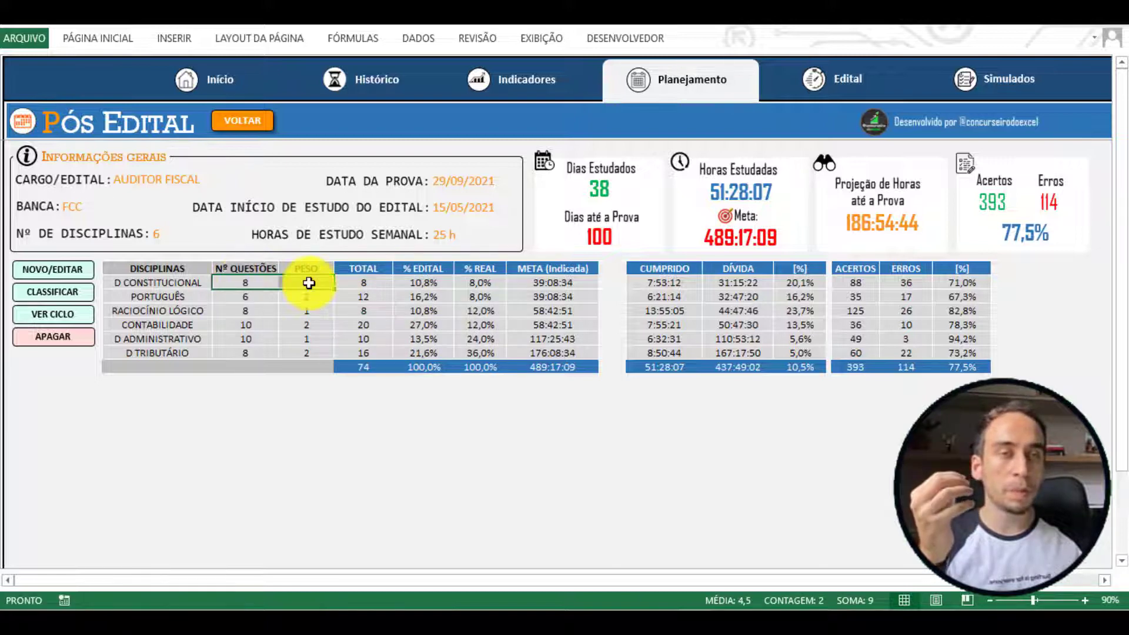
left_click(308, 282)
left_click(365, 284)
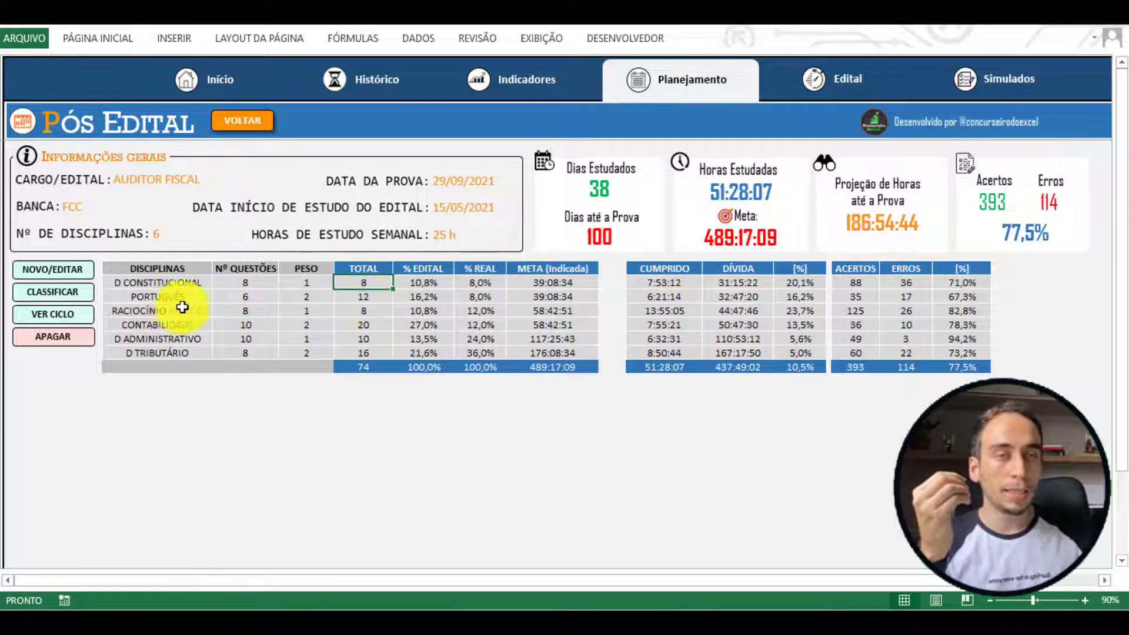
left_click_drag(243, 298, 365, 349)
left_click(360, 299)
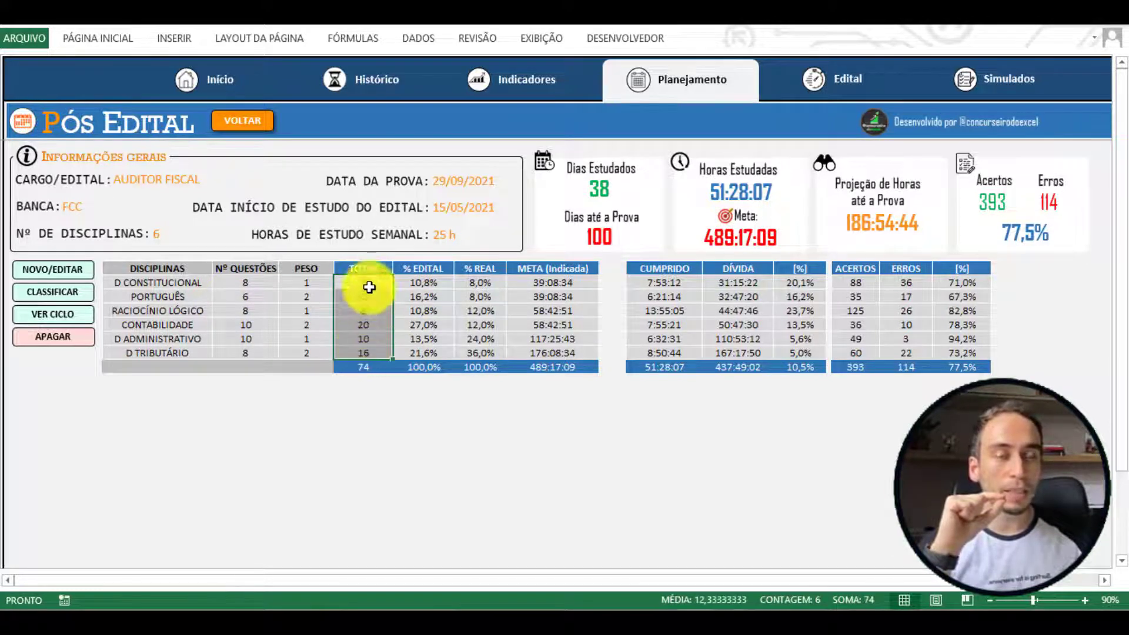
left_click_drag(424, 287, 434, 349)
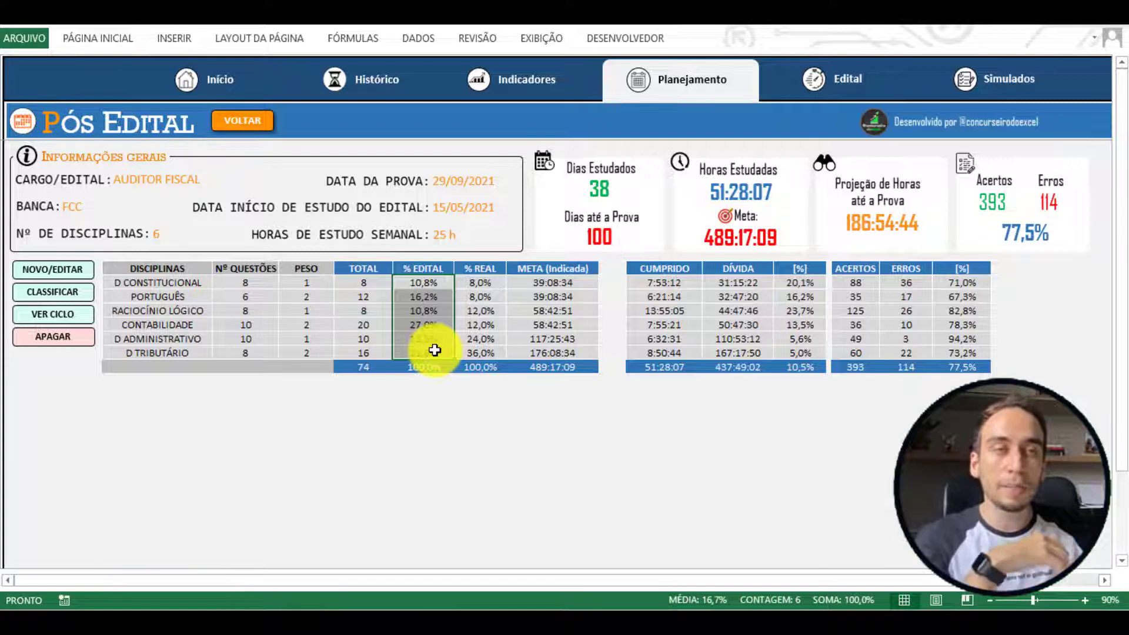
left_click(436, 344)
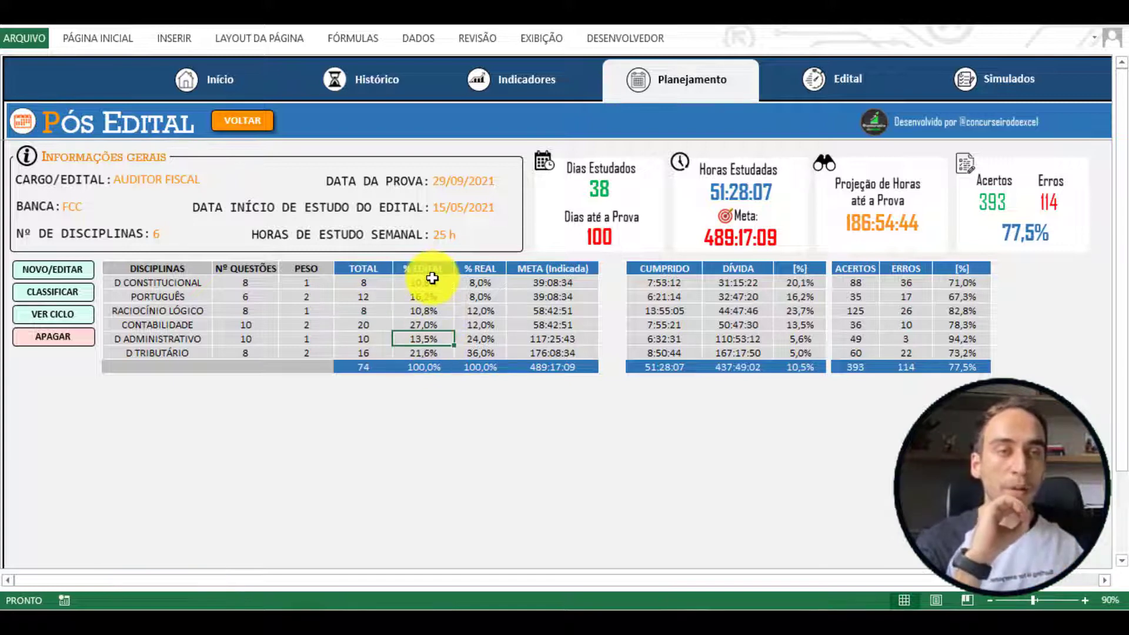
left_click_drag(431, 281, 435, 354)
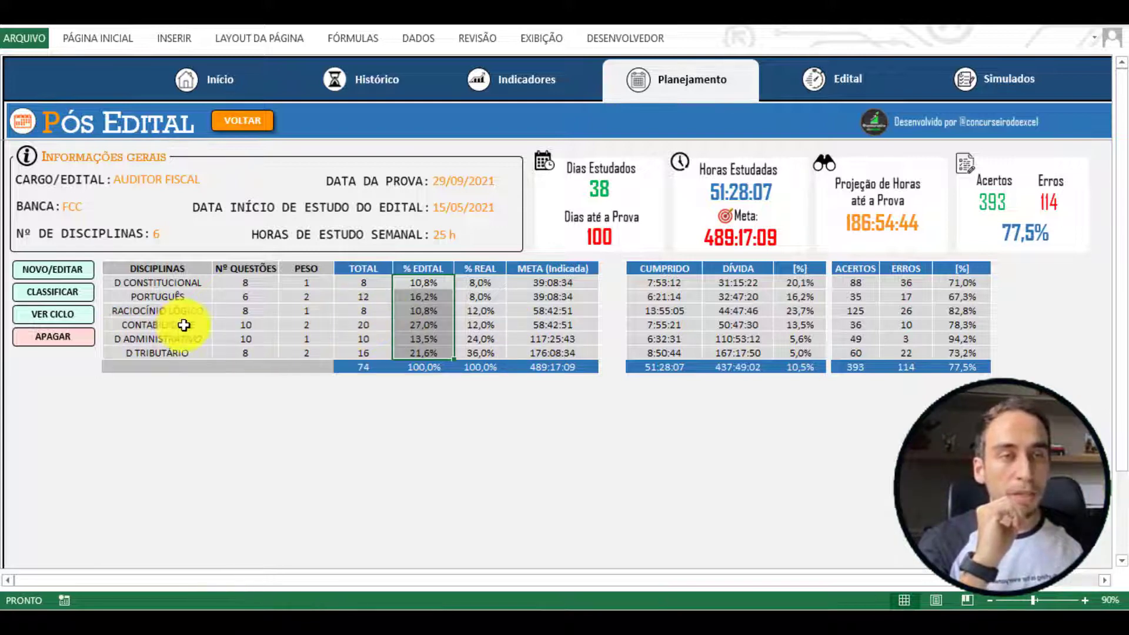
Step: Compare CONTABILIDADE's % EDITAL with its % REAL, and review the % REAL and META (Indicada) values of all disciplines
left_click_drag(180, 339, 424, 328)
left_click(423, 328)
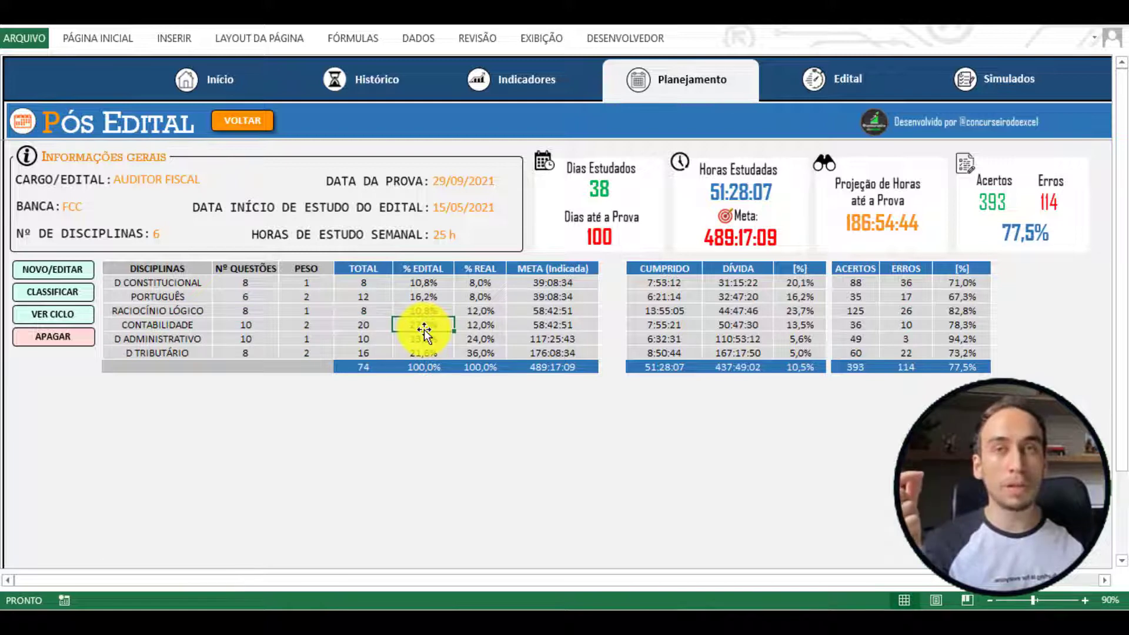
left_click(479, 325)
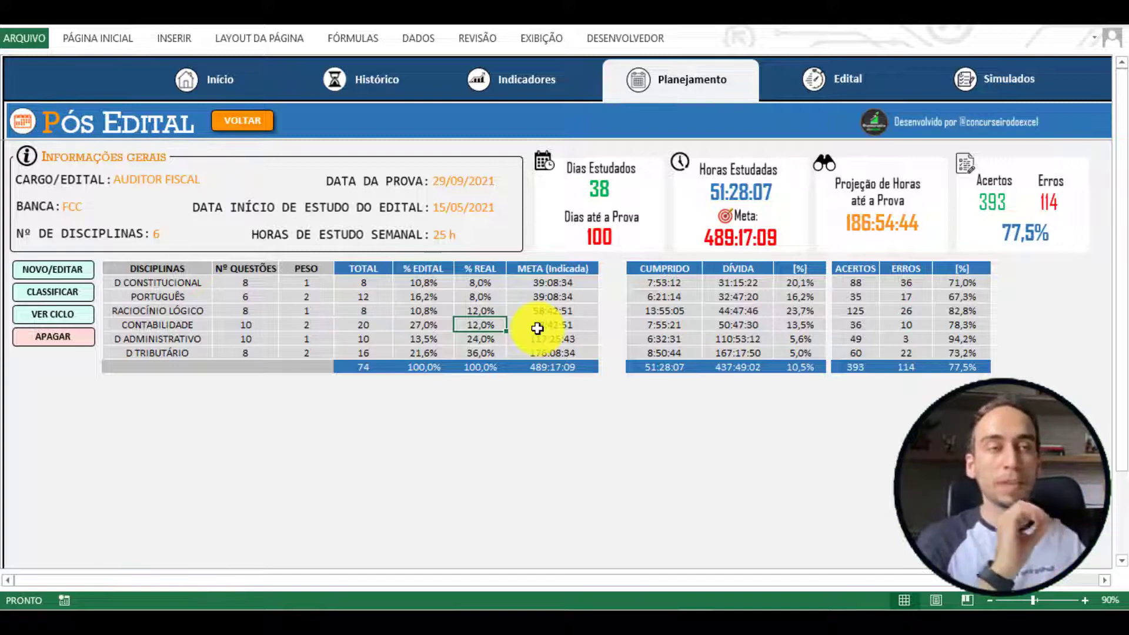
left_click_drag(468, 285, 477, 351)
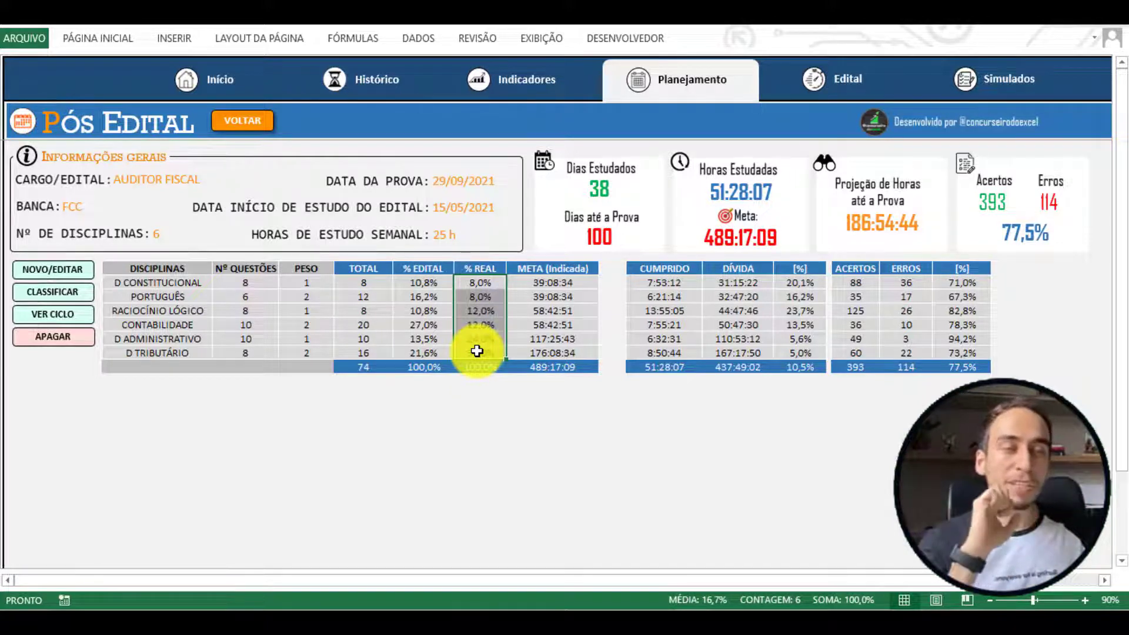
left_click_drag(484, 351, 489, 283)
left_click_drag(569, 283, 574, 349)
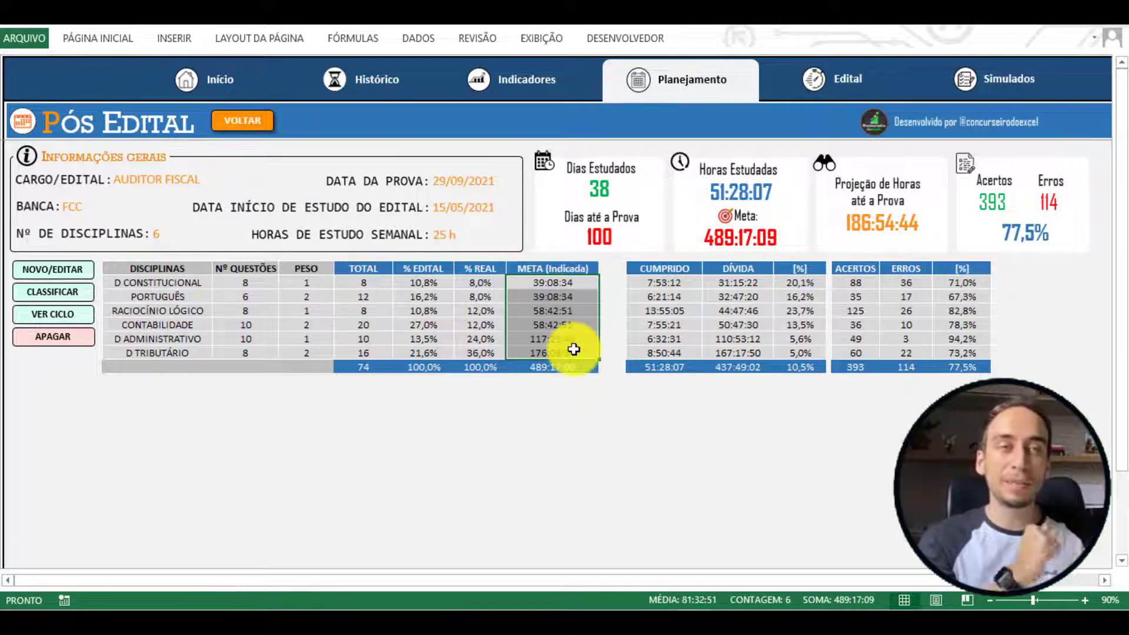
left_click(564, 367)
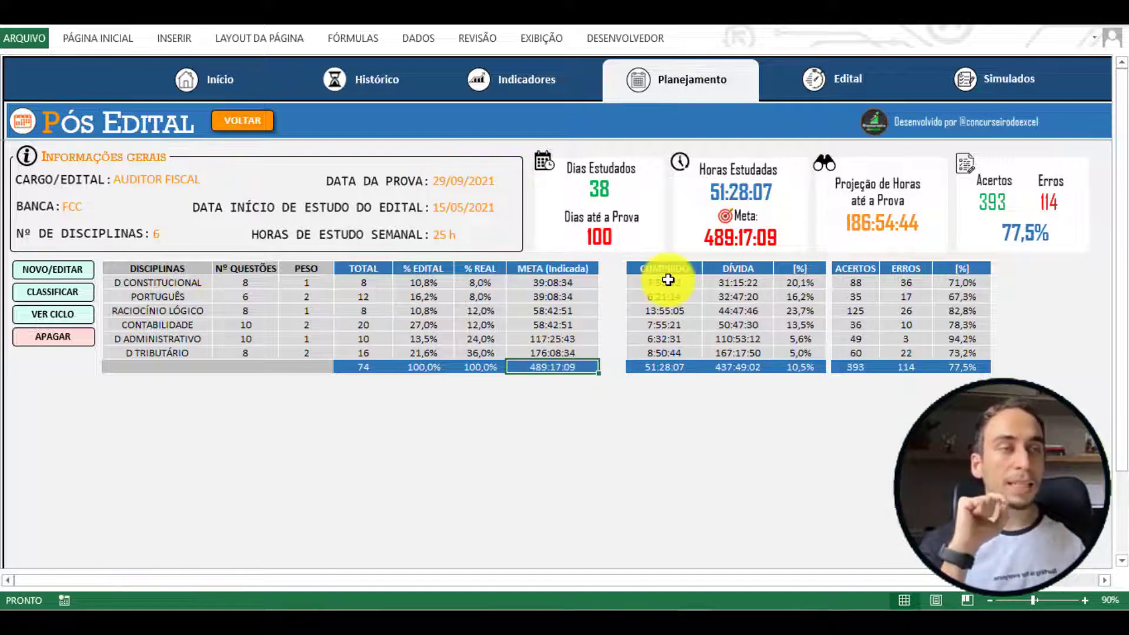
Step: Review each discipline's fulfilled hours, remaining debt and completion percentage, along with its ACERTOS, ERROS and accuracy percentage
left_click_drag(668, 280, 676, 351)
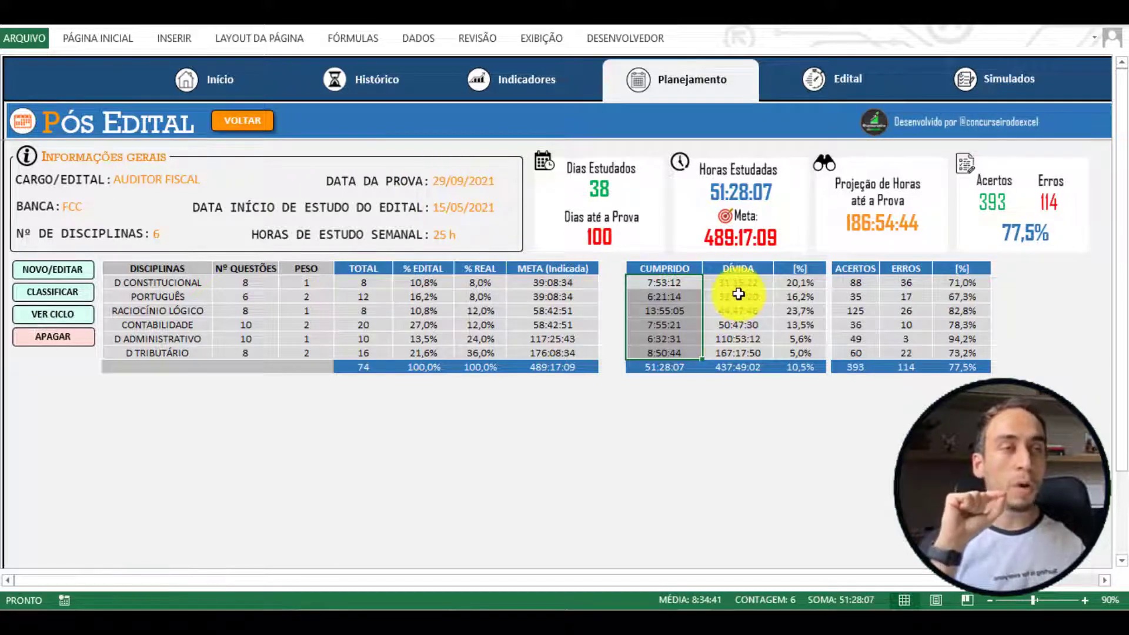
left_click_drag(732, 282, 736, 349)
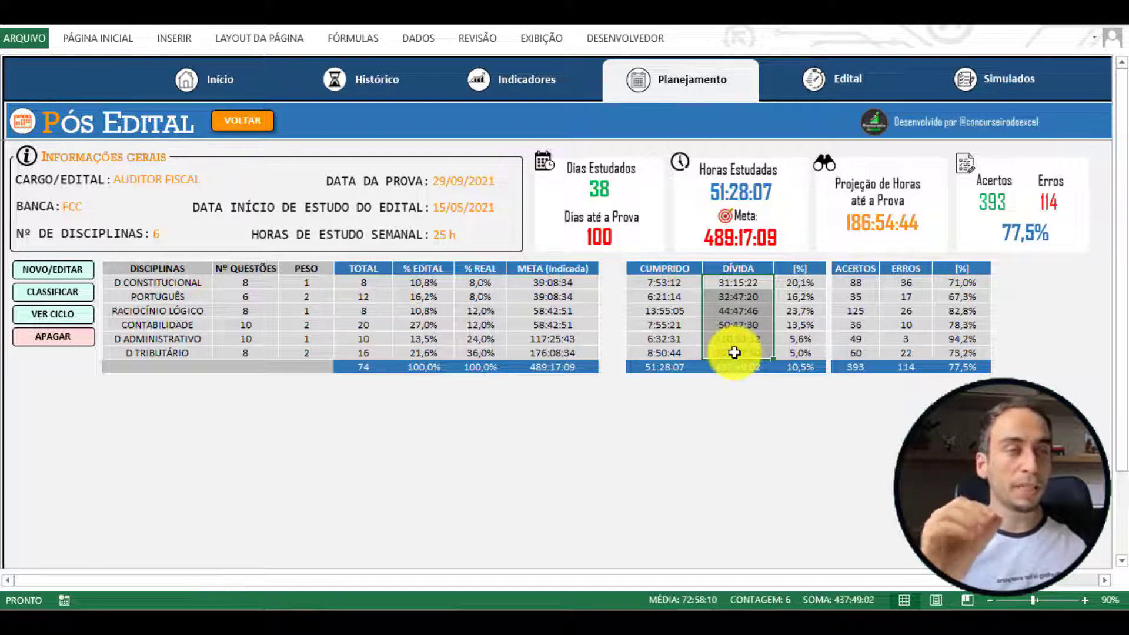
left_click_drag(800, 282, 805, 351)
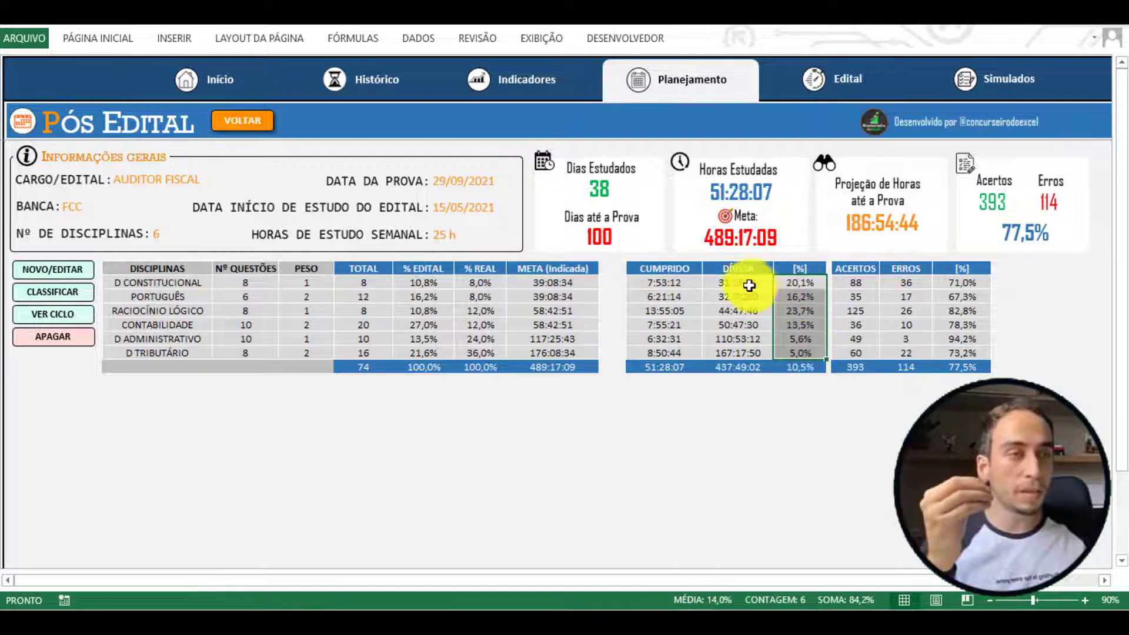
left_click_drag(187, 285, 796, 280)
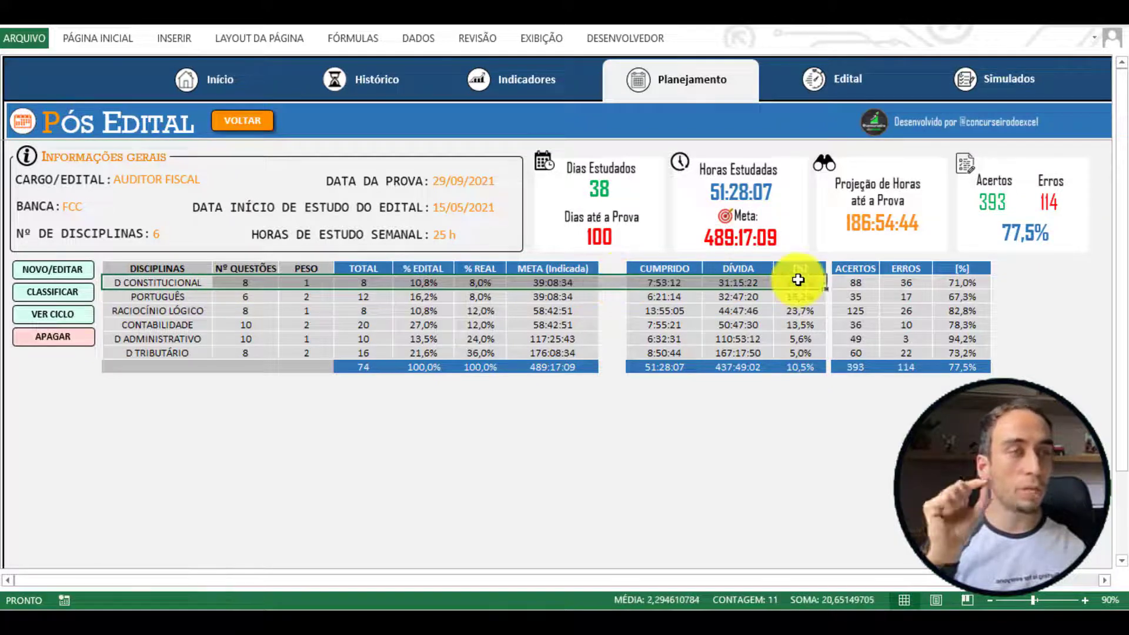
left_click(805, 286)
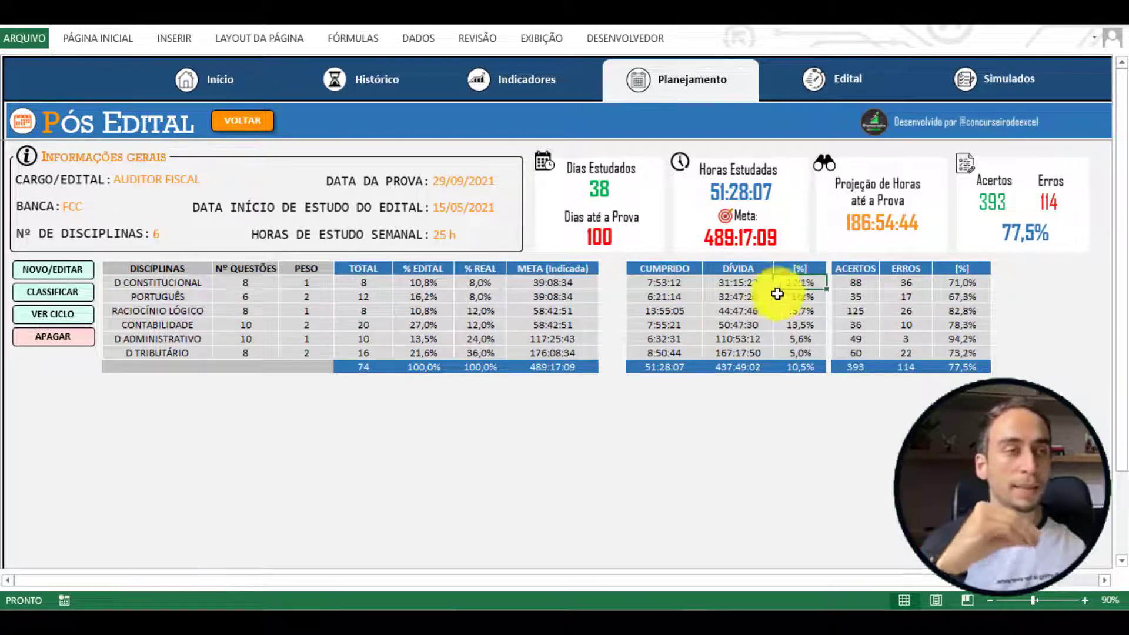
left_click_drag(856, 285, 912, 350)
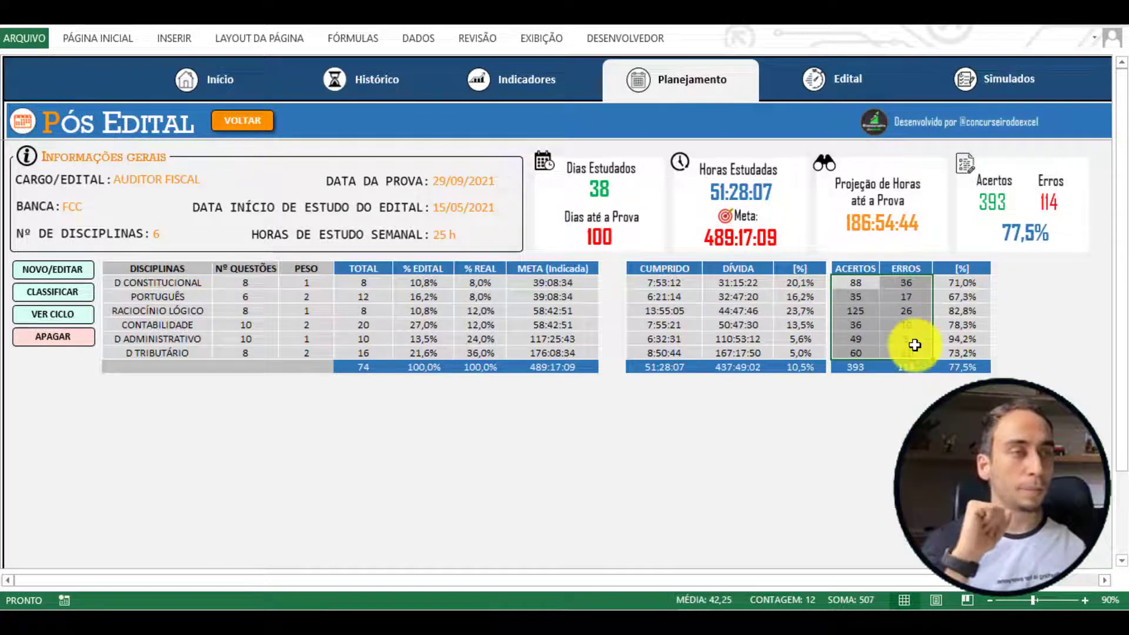
left_click_drag(972, 285, 970, 352)
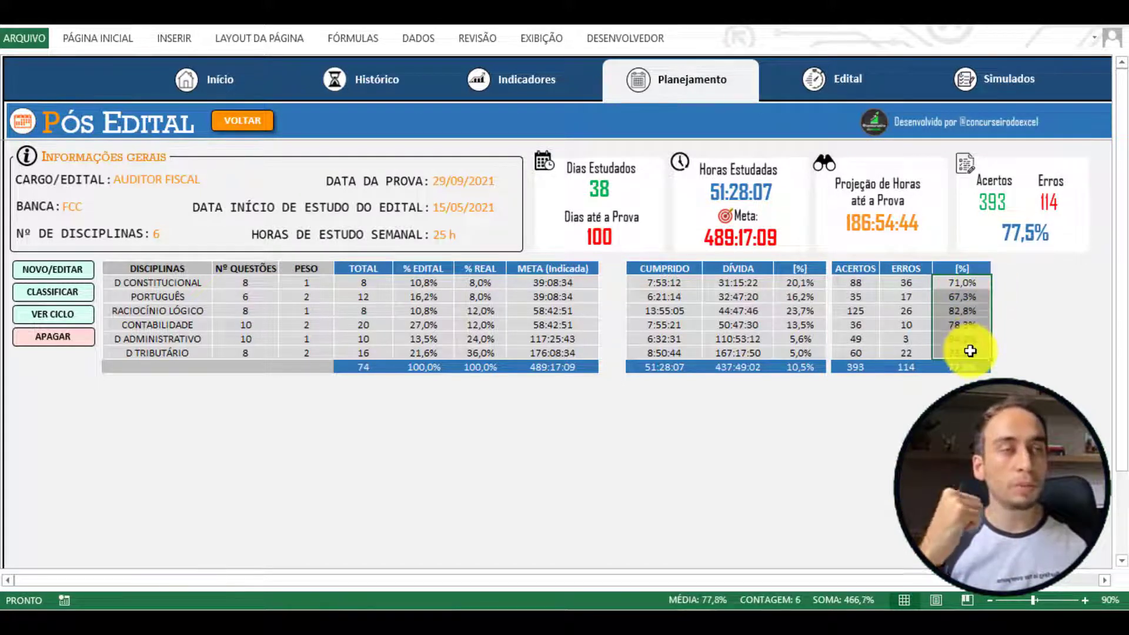
left_click(966, 284)
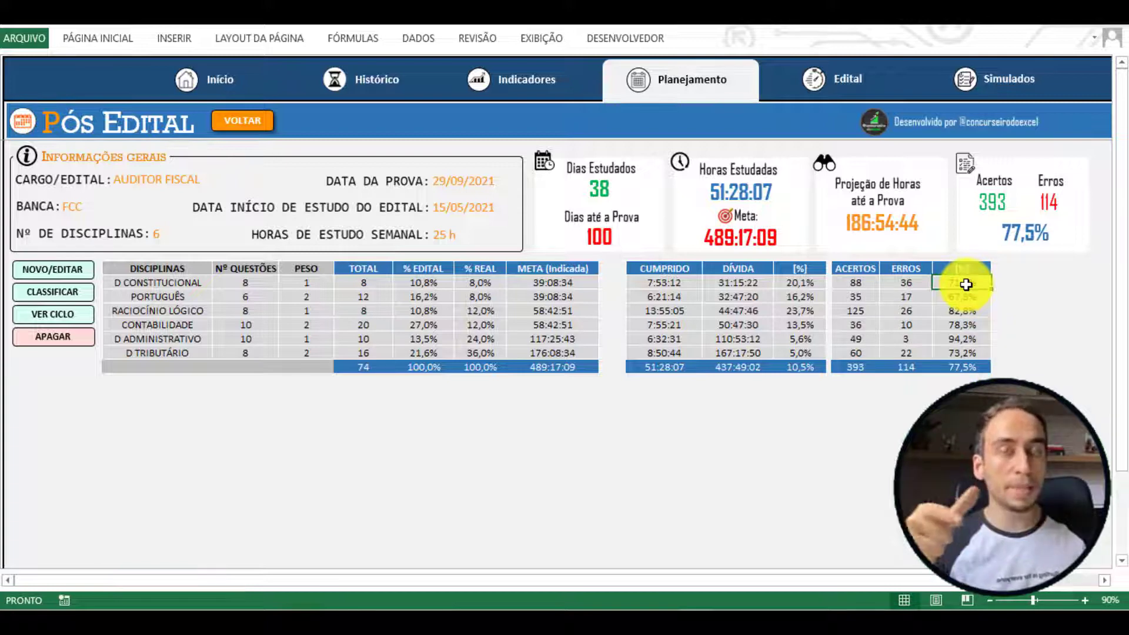
left_click_drag(966, 284, 978, 358)
left_click(976, 286)
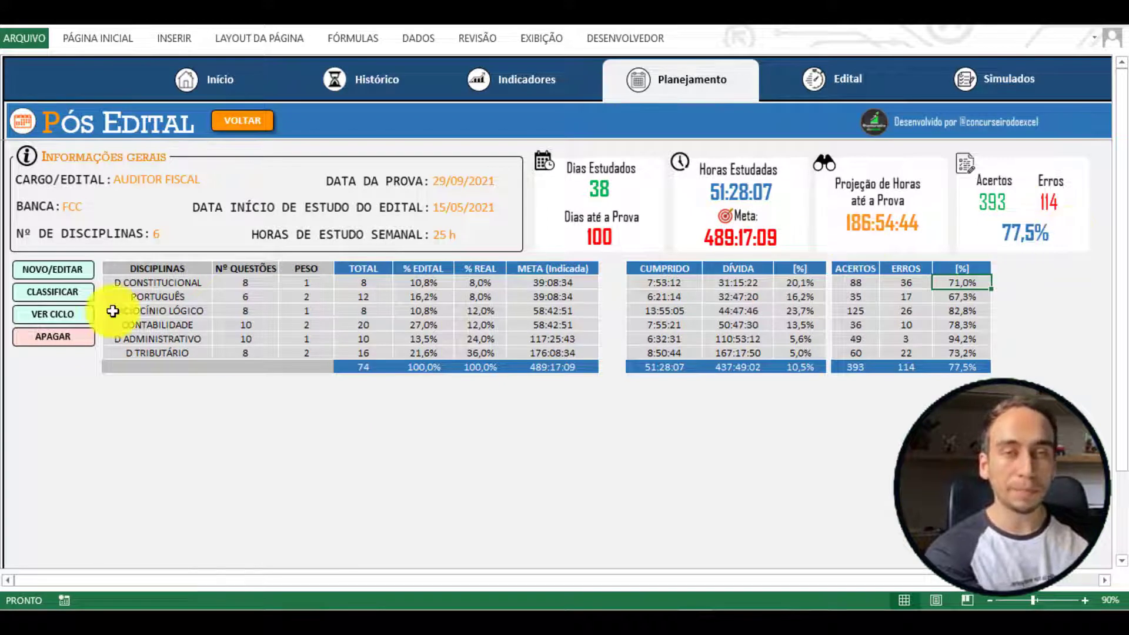
Step: Classify the disciplines in the cycle table by % EDITAL and review the resulting order
left_click(66, 300)
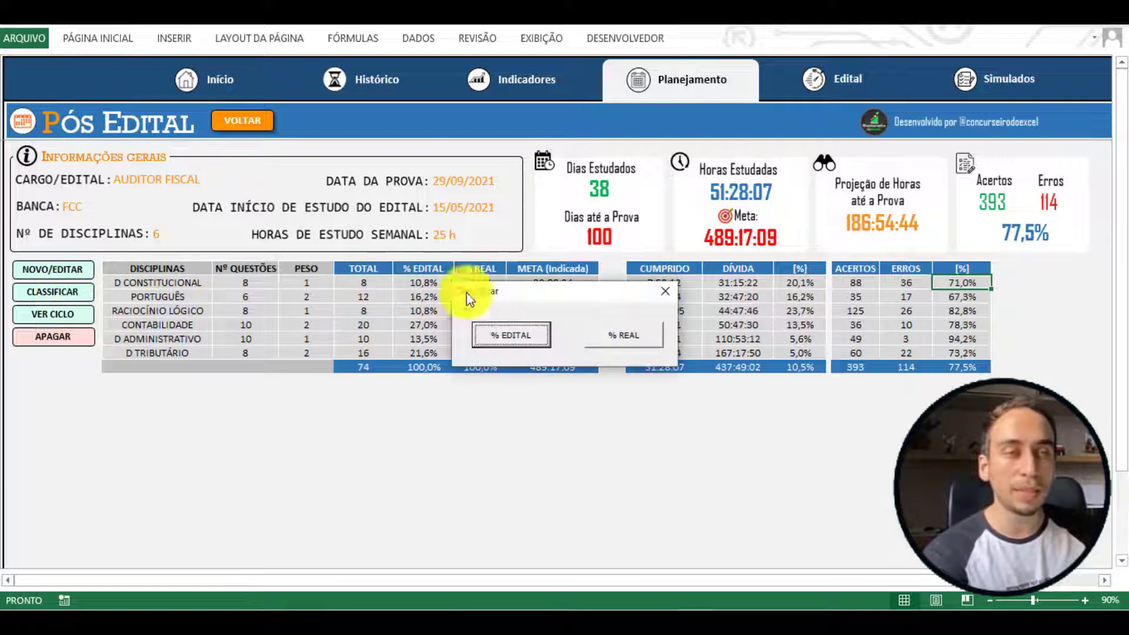
left_click_drag(534, 291, 527, 368)
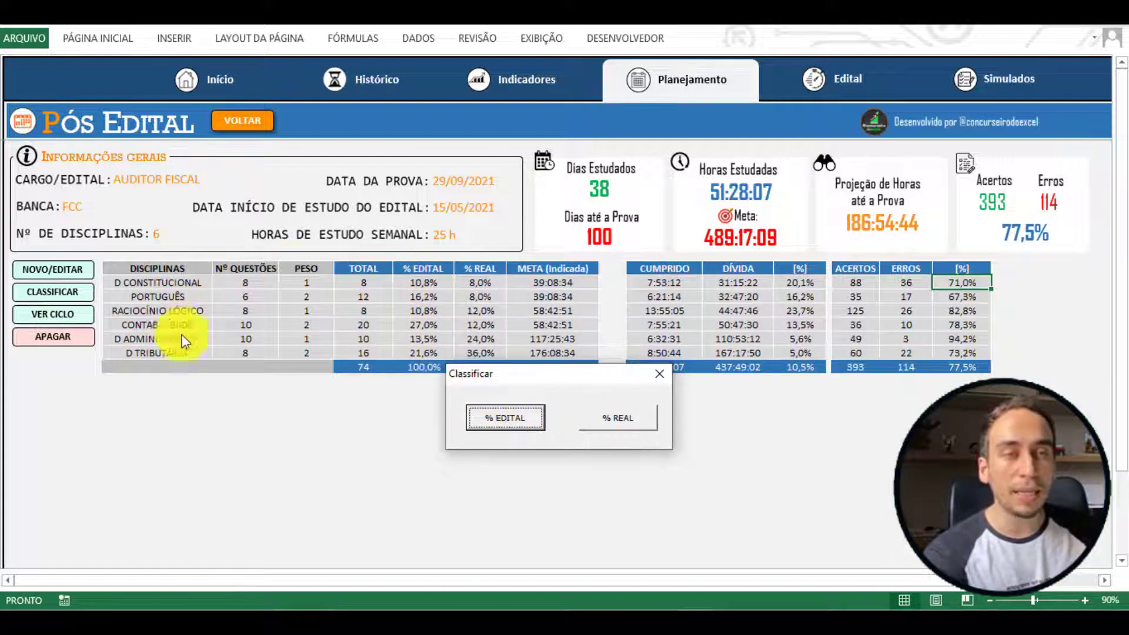
left_click(507, 417)
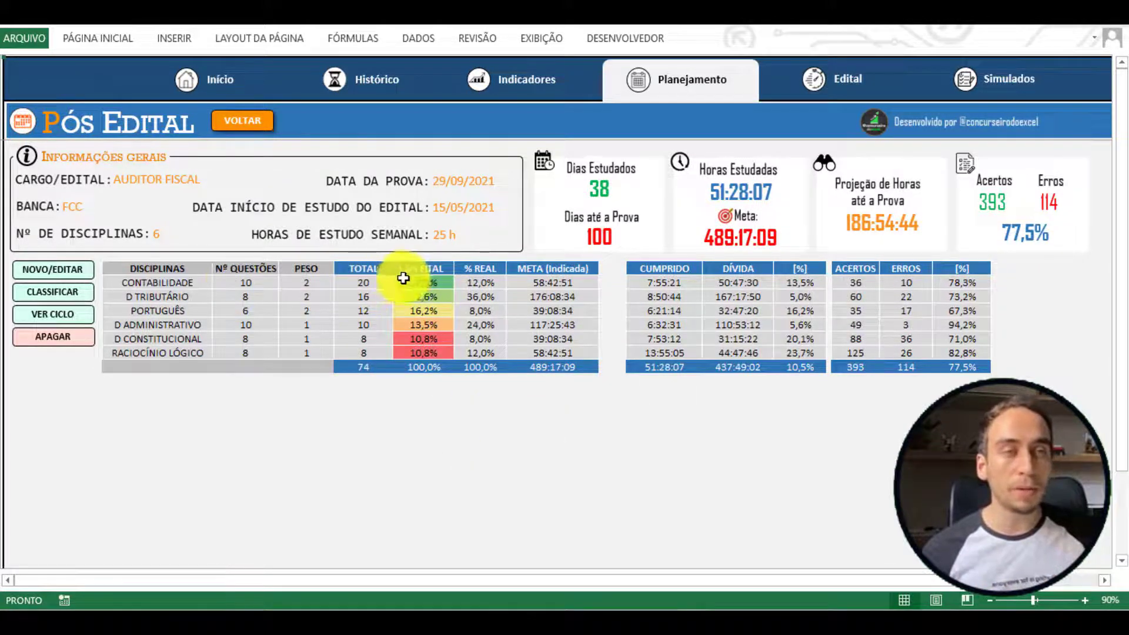
left_click_drag(422, 268, 423, 342)
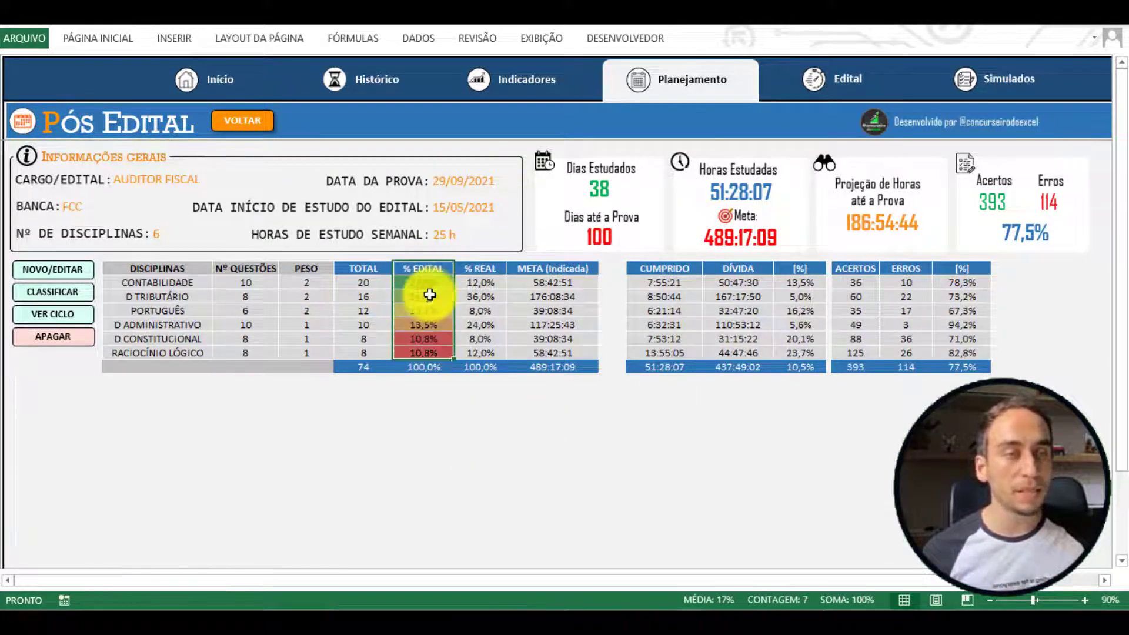
left_click_drag(434, 285, 426, 351)
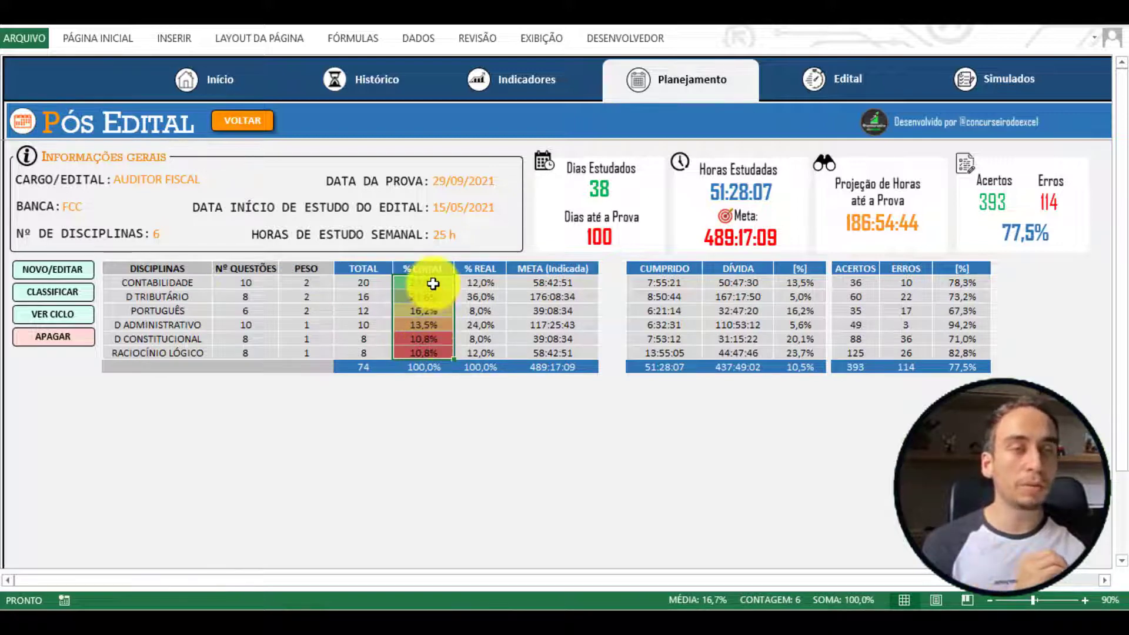
Step: Classify the disciplines in the cycle table by % REAL and review the resulting order and percentages
left_click_drag(433, 283, 428, 347)
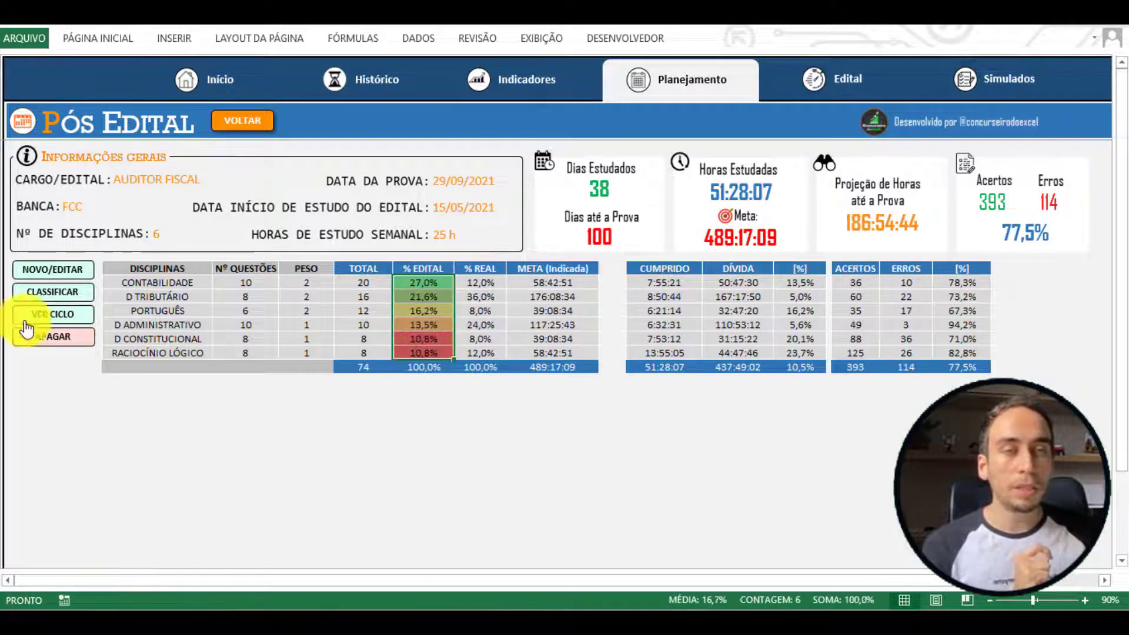
left_click(47, 292)
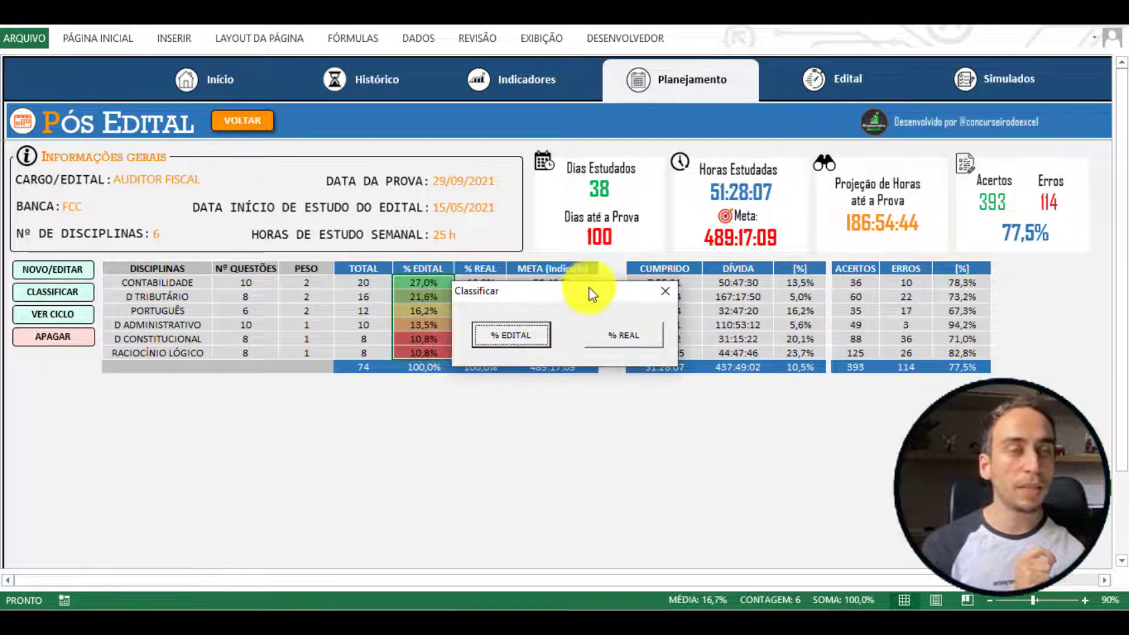
left_click_drag(588, 287, 581, 371)
left_click(605, 421)
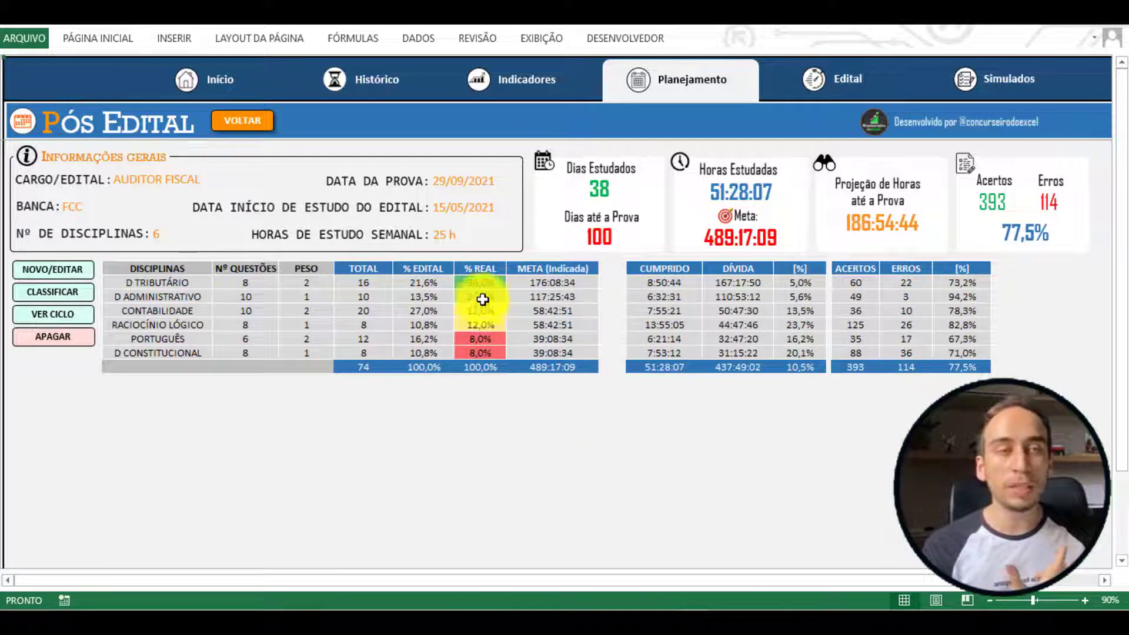
left_click(483, 283)
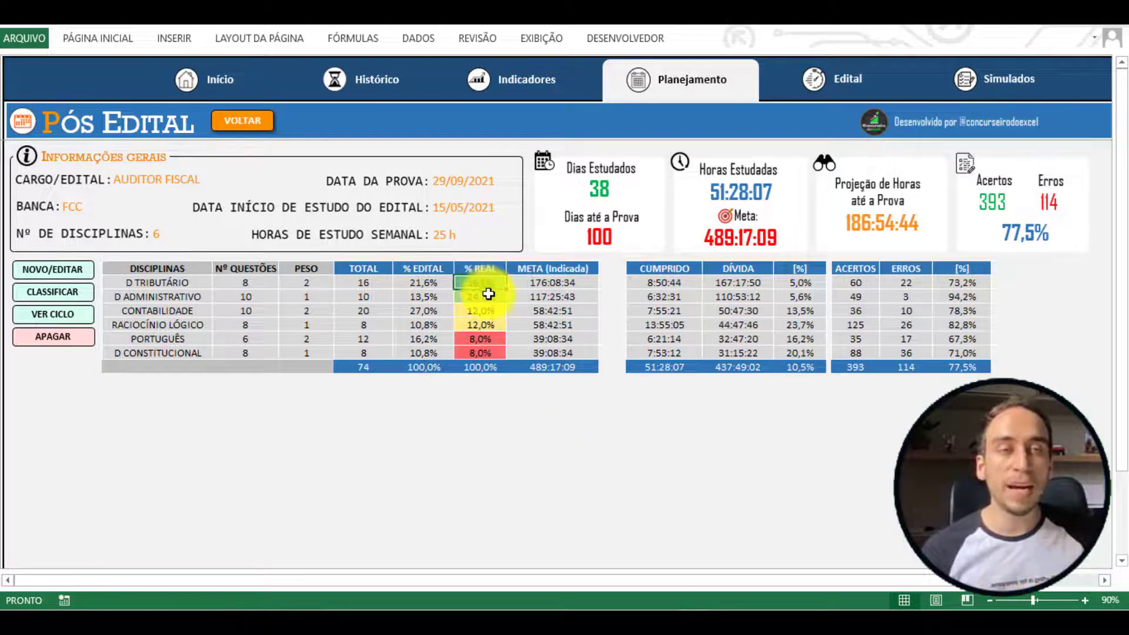
left_click_drag(489, 294, 481, 353)
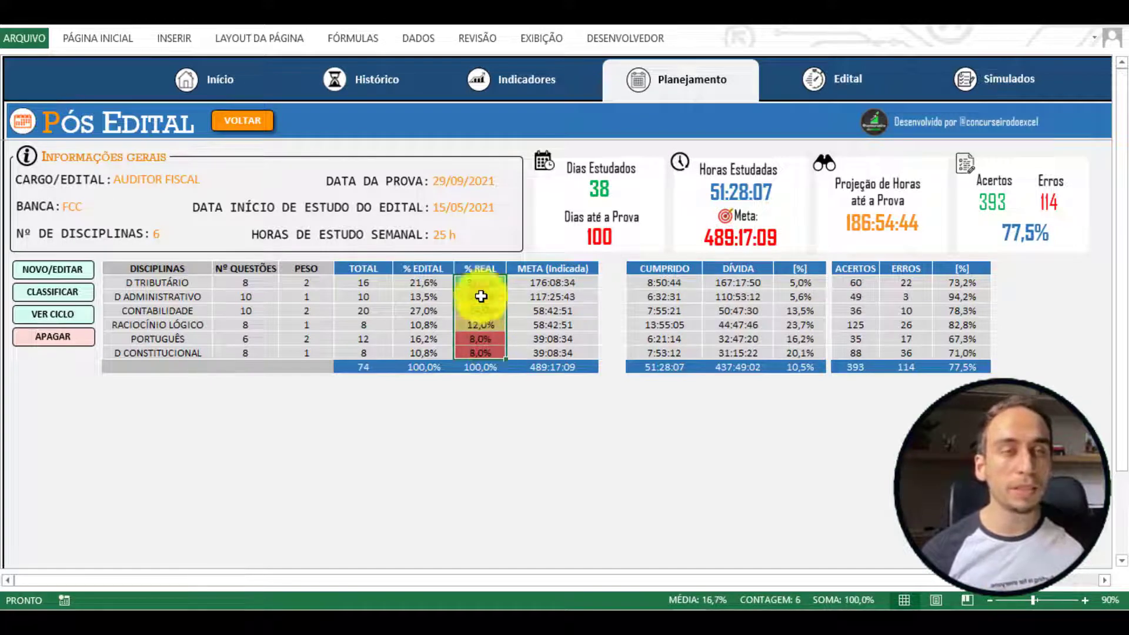
left_click_drag(478, 283, 489, 349)
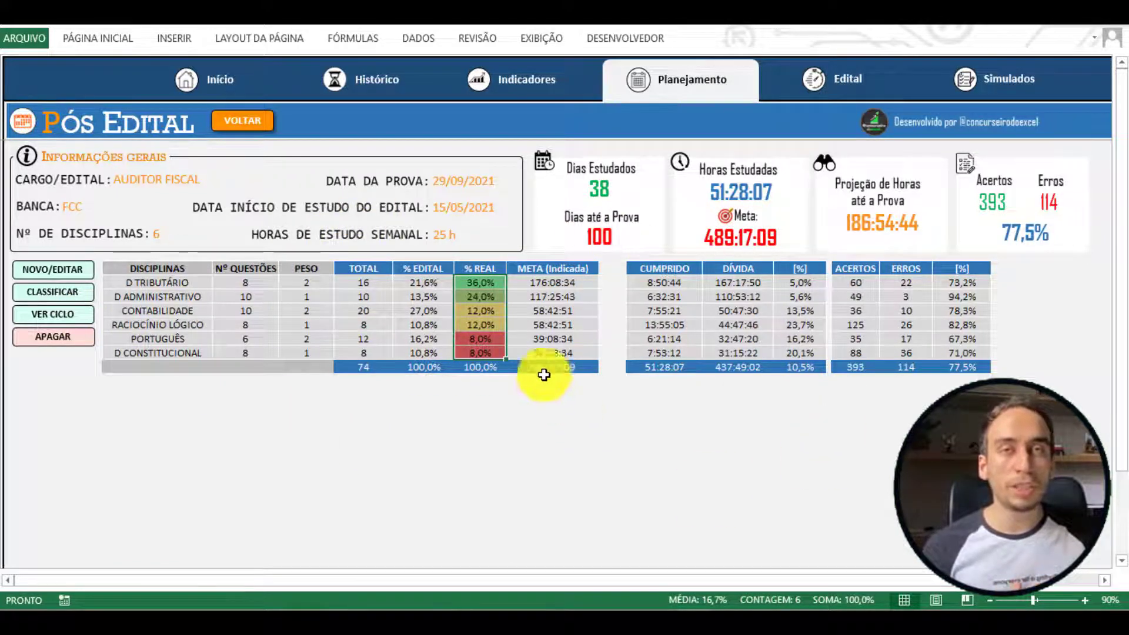
Step: Open the study cycle and advance its current position one discipline at a time, past D ADMINISTRATIVO and on through CONTABILIDADE at position 4
left_click(74, 323)
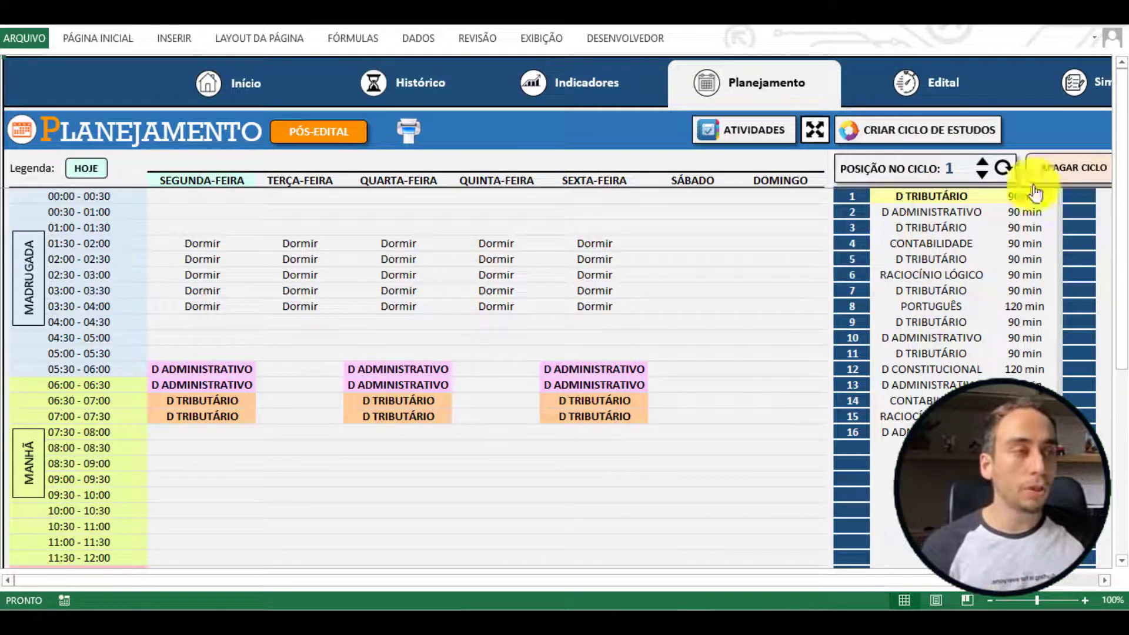
left_click(983, 175)
left_click(982, 175)
left_click(982, 175)
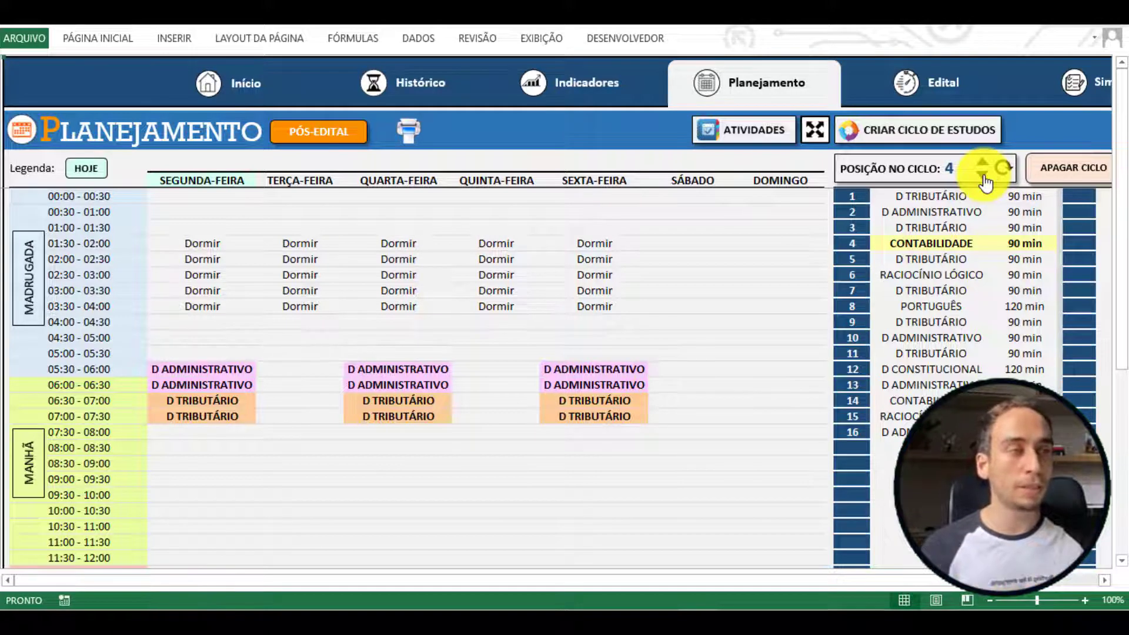
left_click(982, 175)
Step: Return to the Pós-Edital overview and review the DÍVIDA hours of all disciplines
left_click(293, 134)
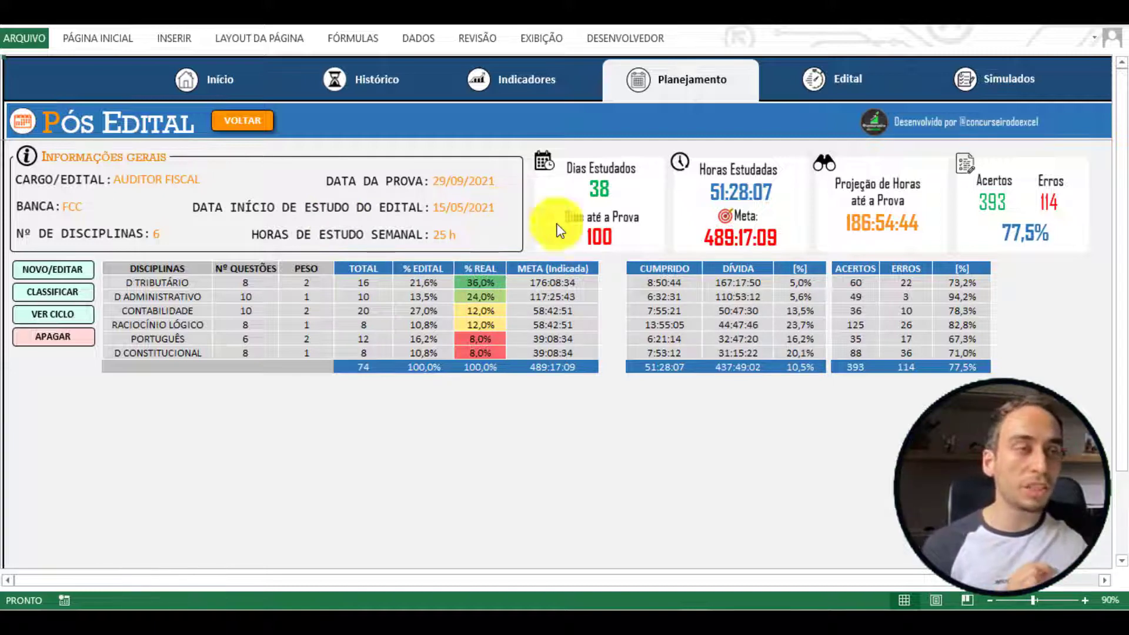
left_click_drag(739, 284, 732, 360)
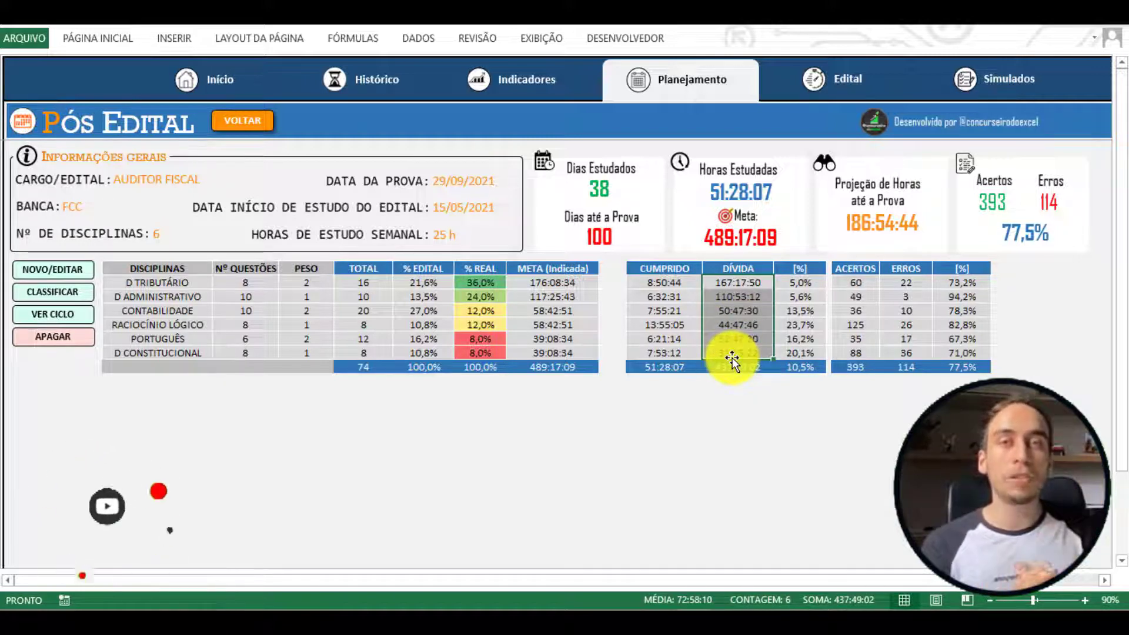